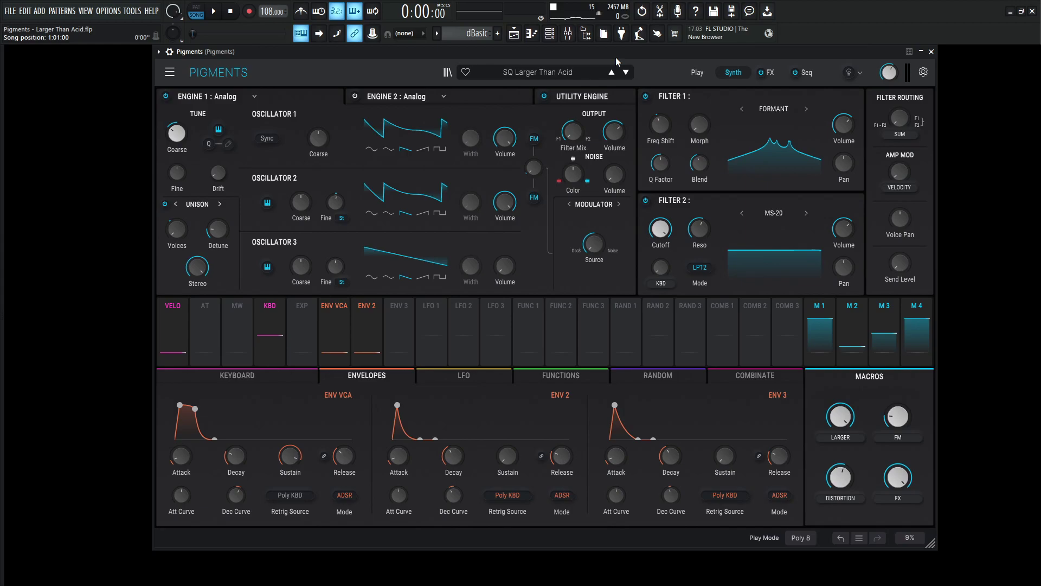
Play the patch while sweeping the FM macro, resetting it, and settling it at 0.076
key(space)
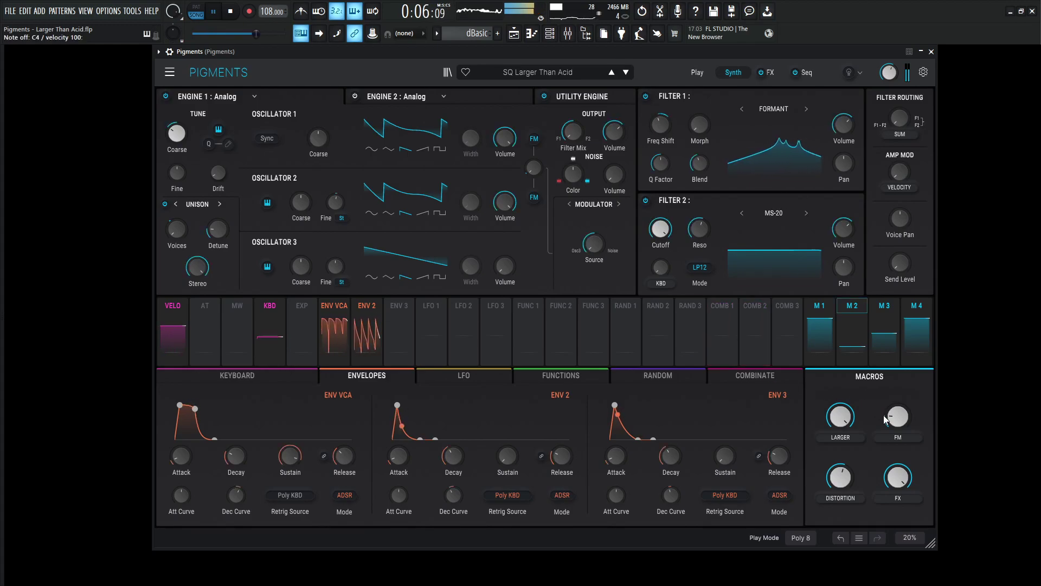
mouse_move(889, 420)
drag(889, 421, 889, 354)
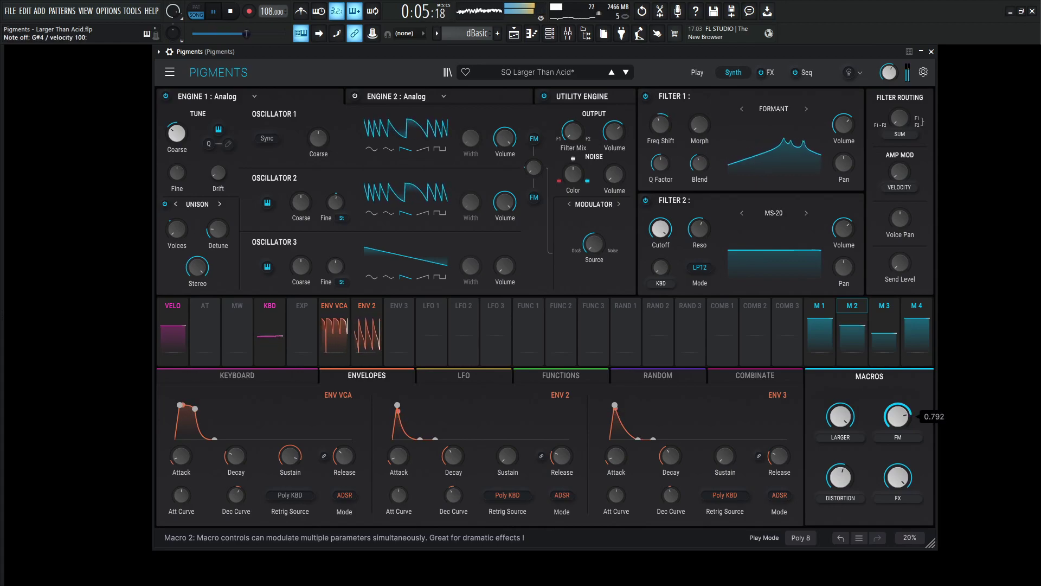
double_click(895, 420)
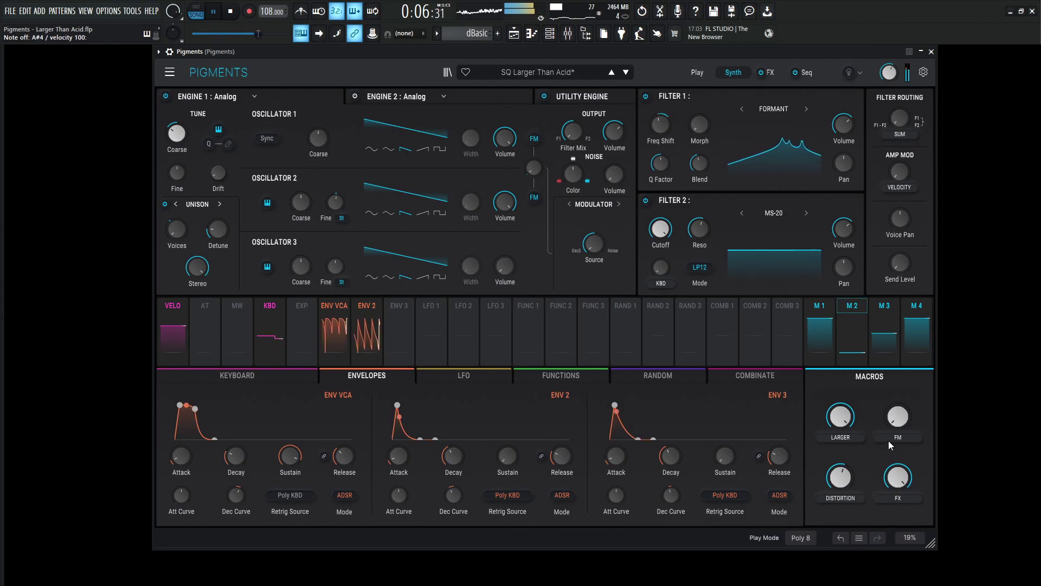
mouse_move(909, 427)
mouse_down()
mouse_move(902, 360)
mouse_move(900, 436)
mouse_up()
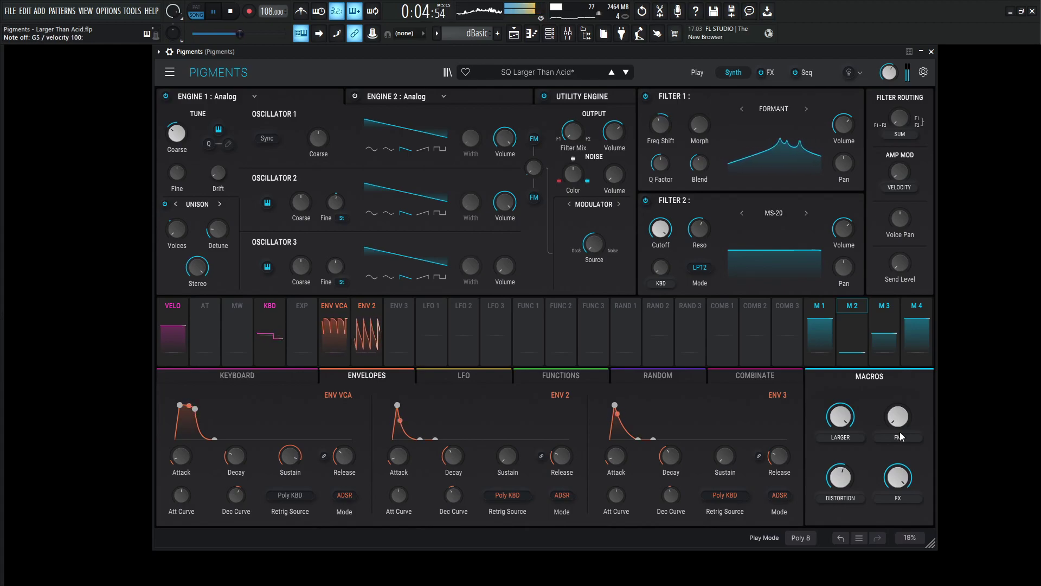
key(space)
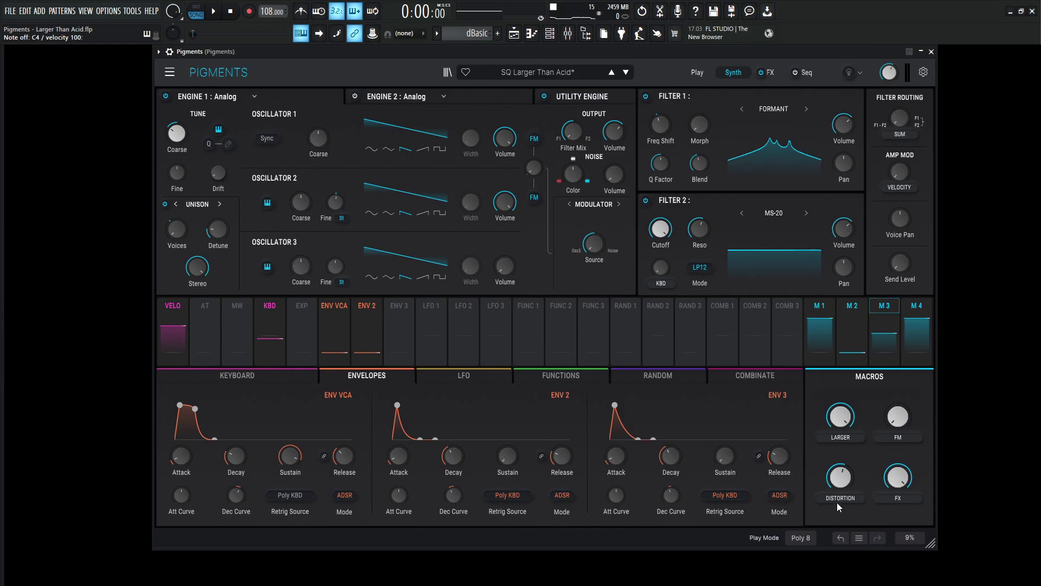
Drop the Distortion macro to 0.00 and audition the patch without it
drag(840, 476, 840, 526)
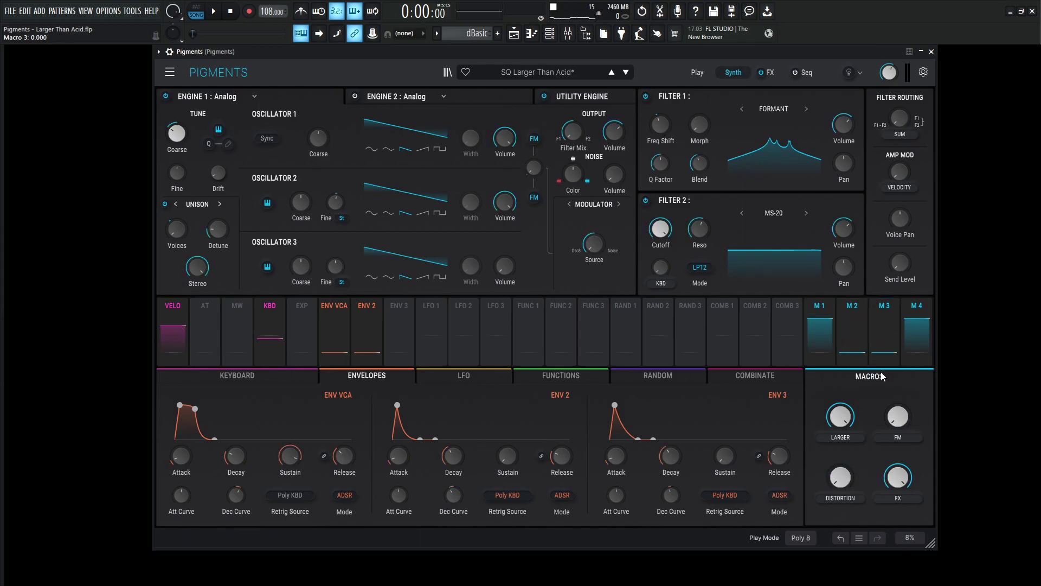
key(space)
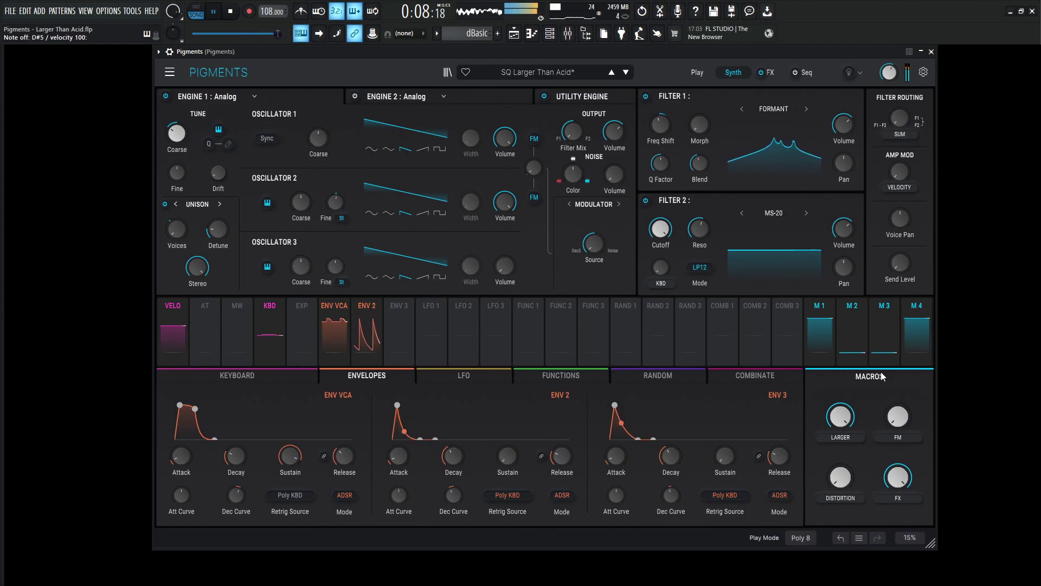
key(space)
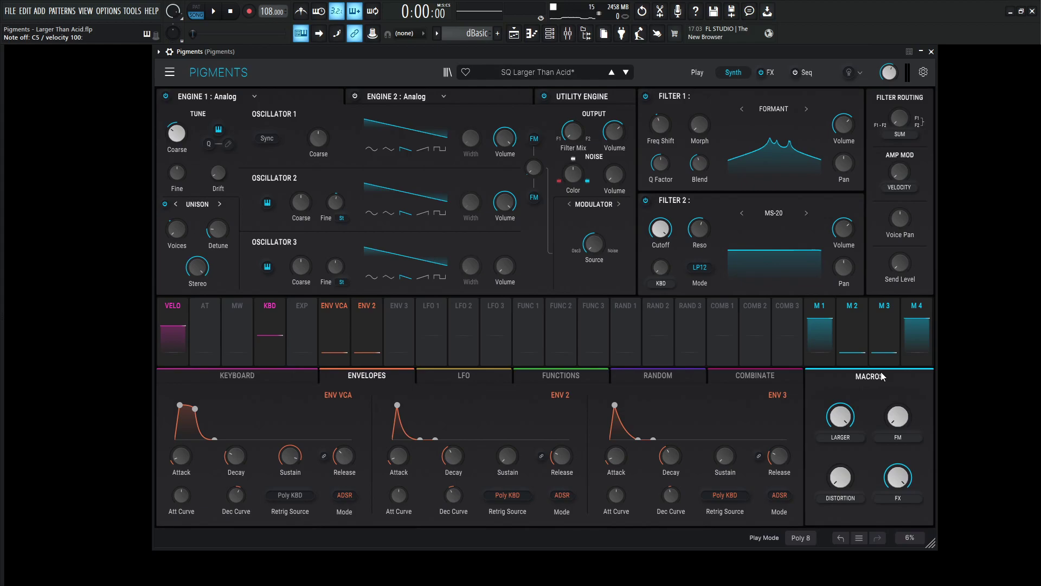
Look over the FX chain, then the Utility Engine noise sources and Engine 2 on the Synth page
click(769, 74)
click(762, 73)
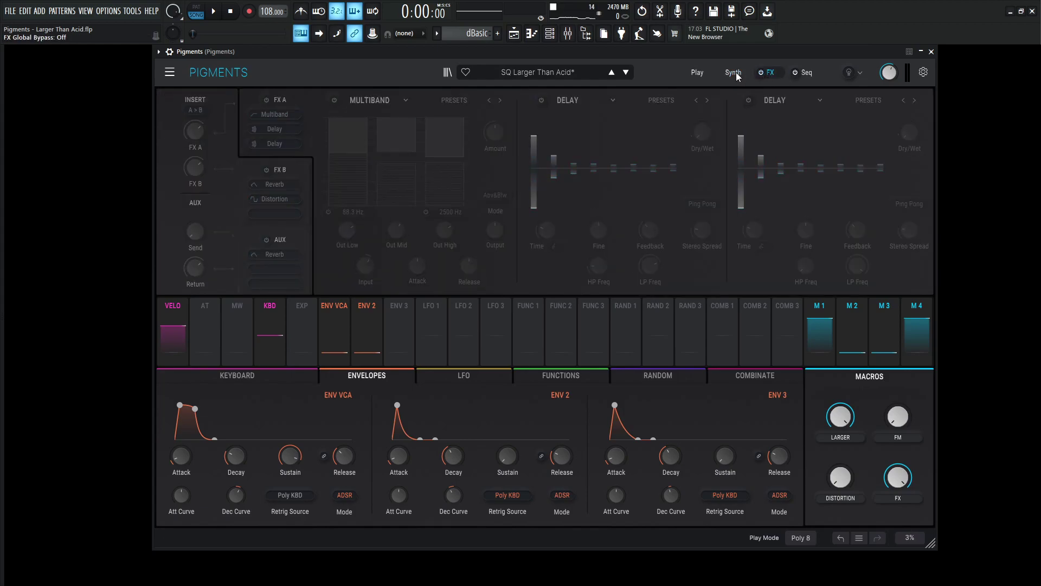
click(734, 73)
click(579, 99)
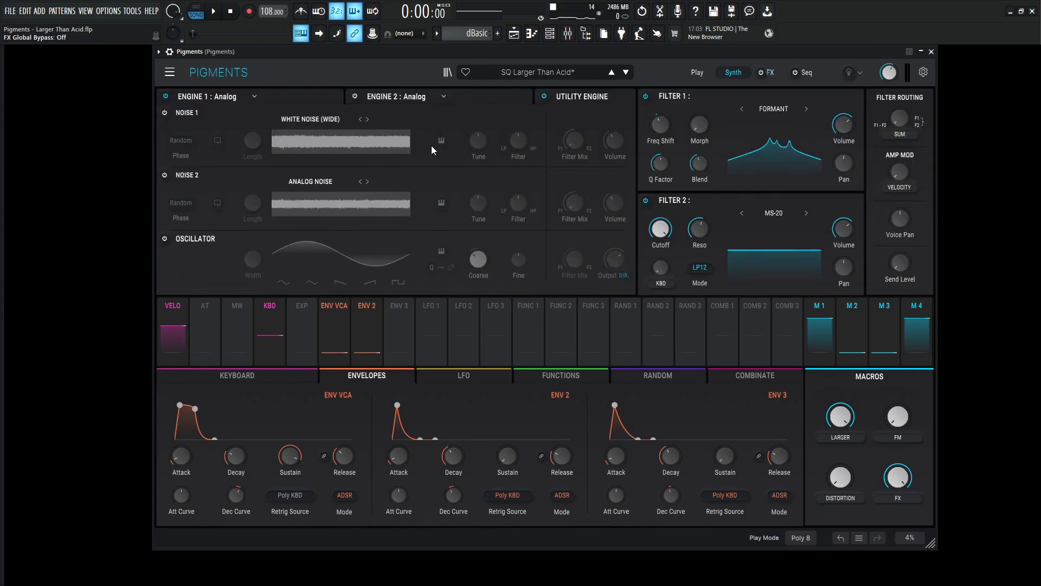
click(474, 102)
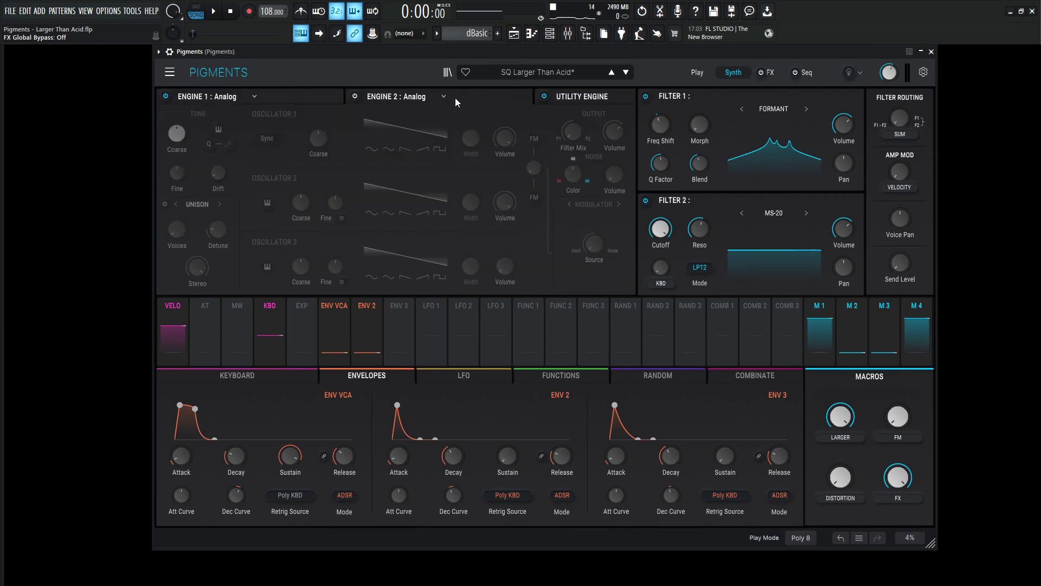
Power on Engine 2 so its three analog oscillators join the patch
click(354, 96)
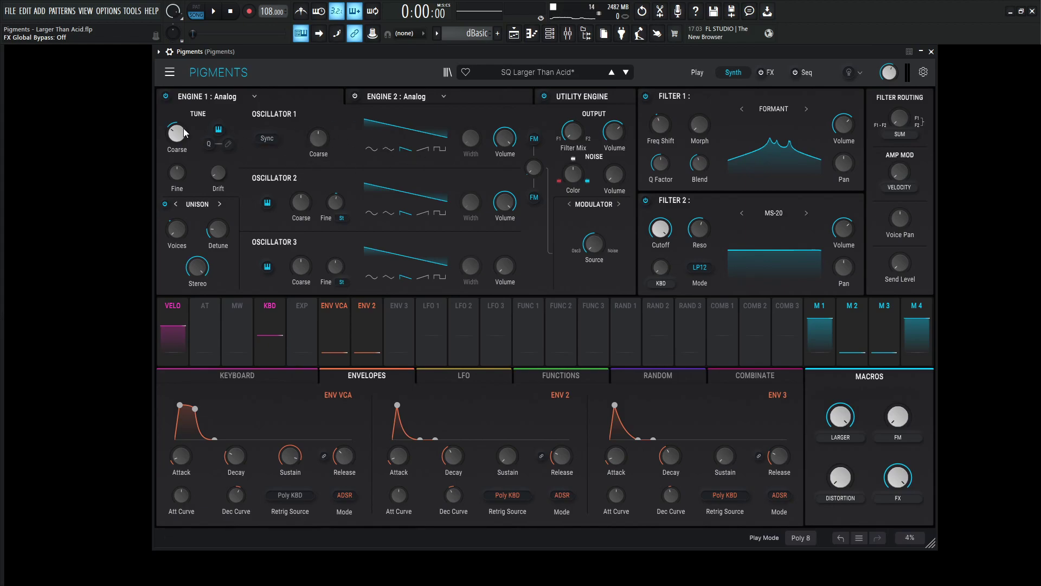
mouse_move(178, 132)
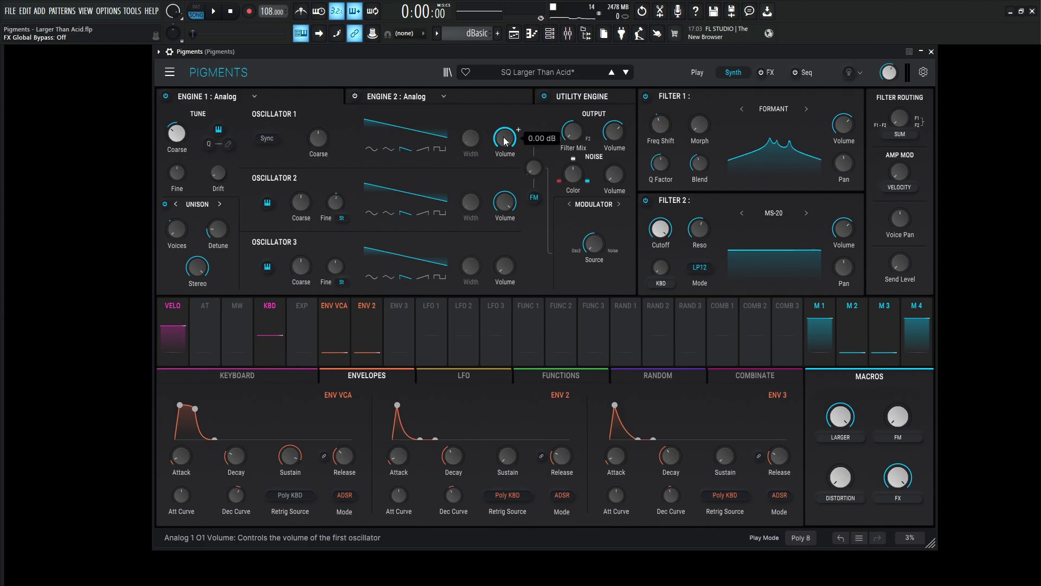
mouse_move(340, 209)
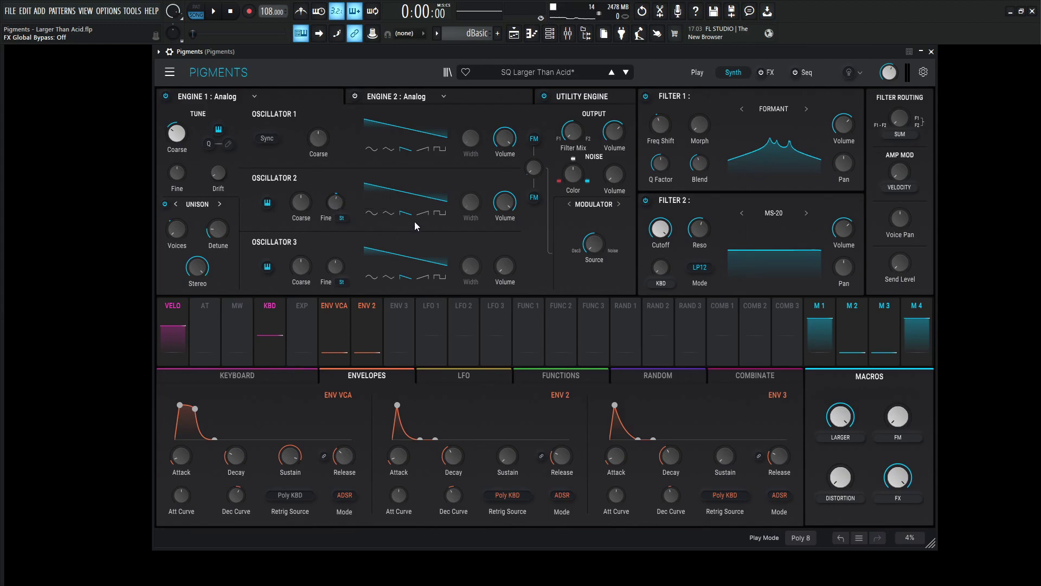
mouse_move(507, 209)
mouse_move(216, 172)
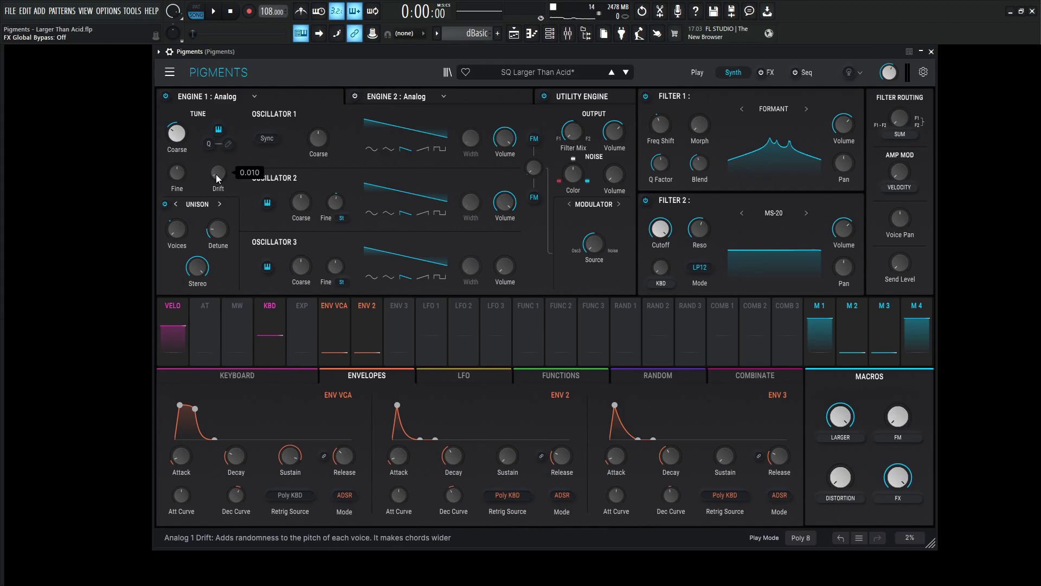
mouse_move(504, 265)
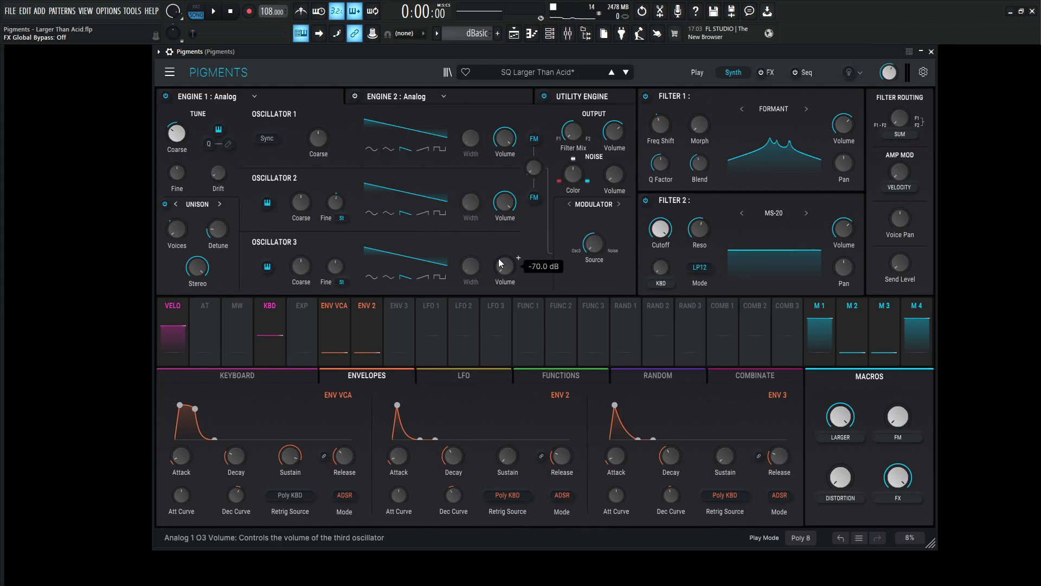
key(z)
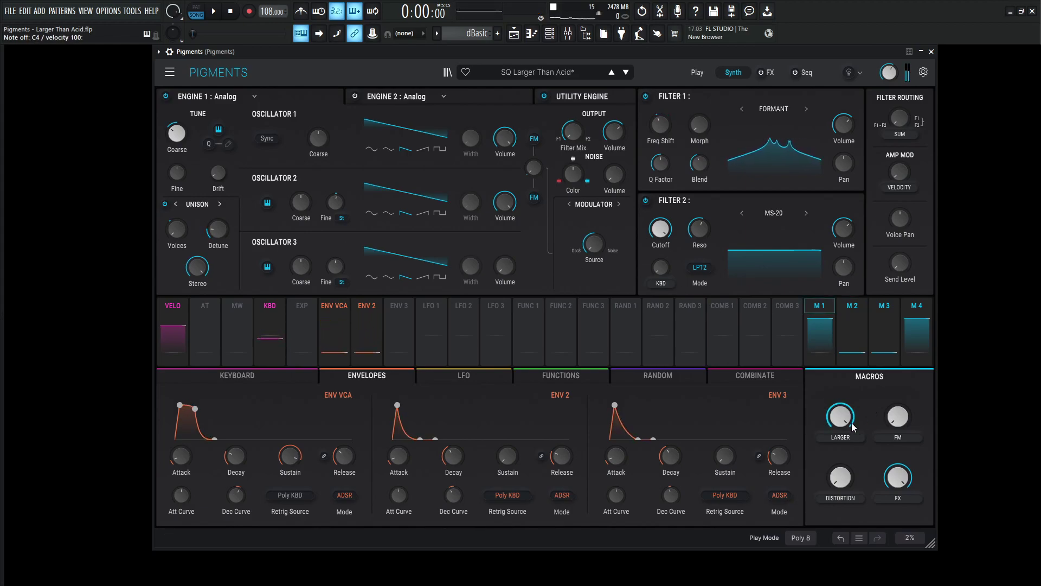
mouse_move(844, 421)
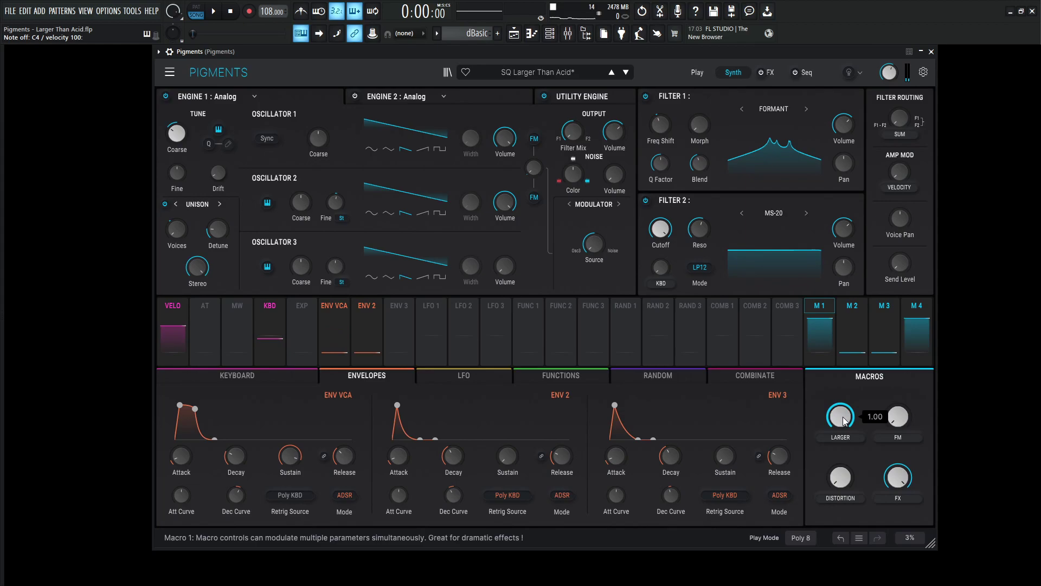
double_click(844, 421)
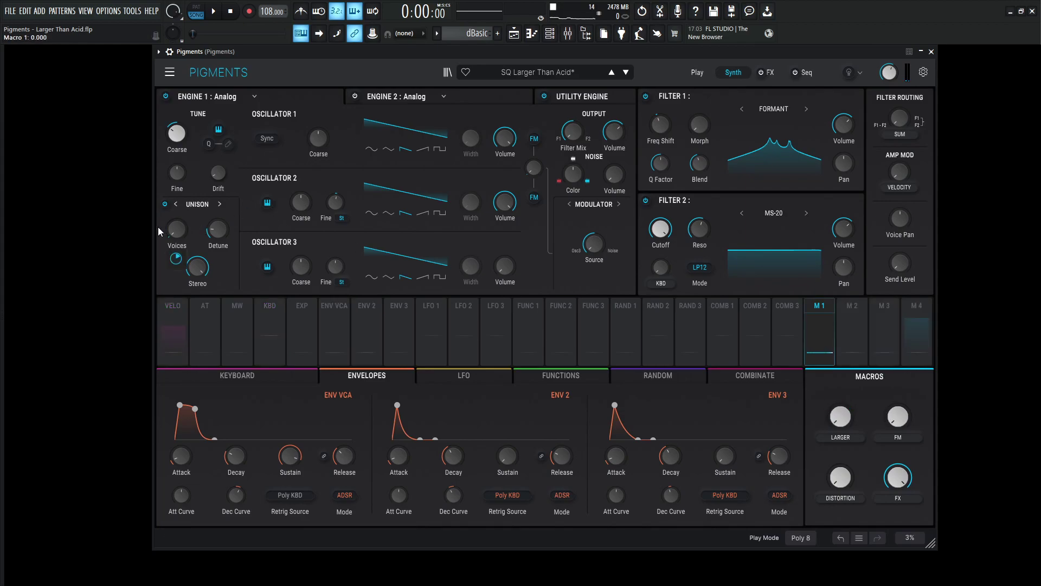
mouse_move(172, 230)
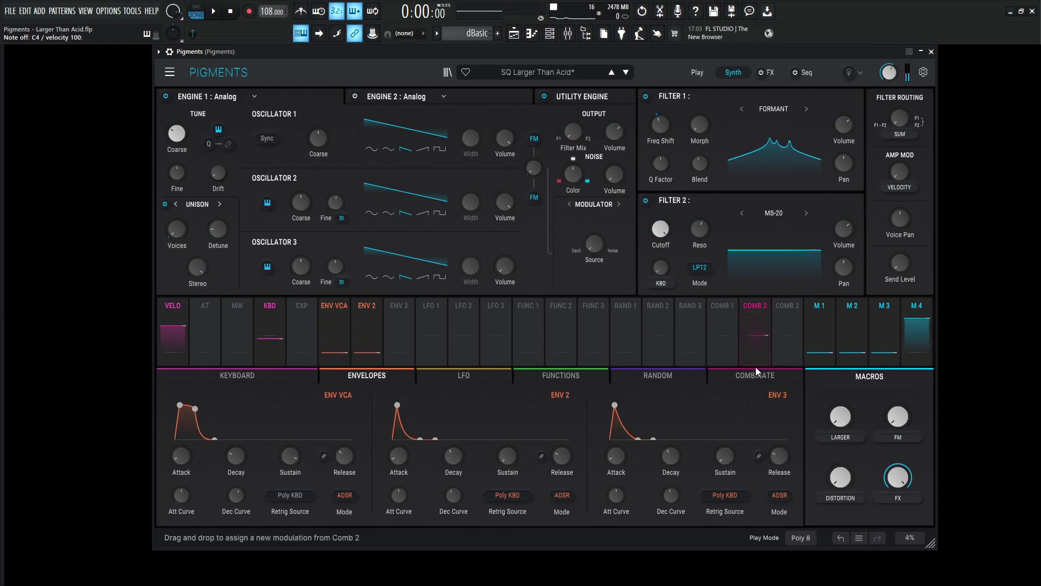
mouse_move(844, 418)
drag(844, 417, 844, 390)
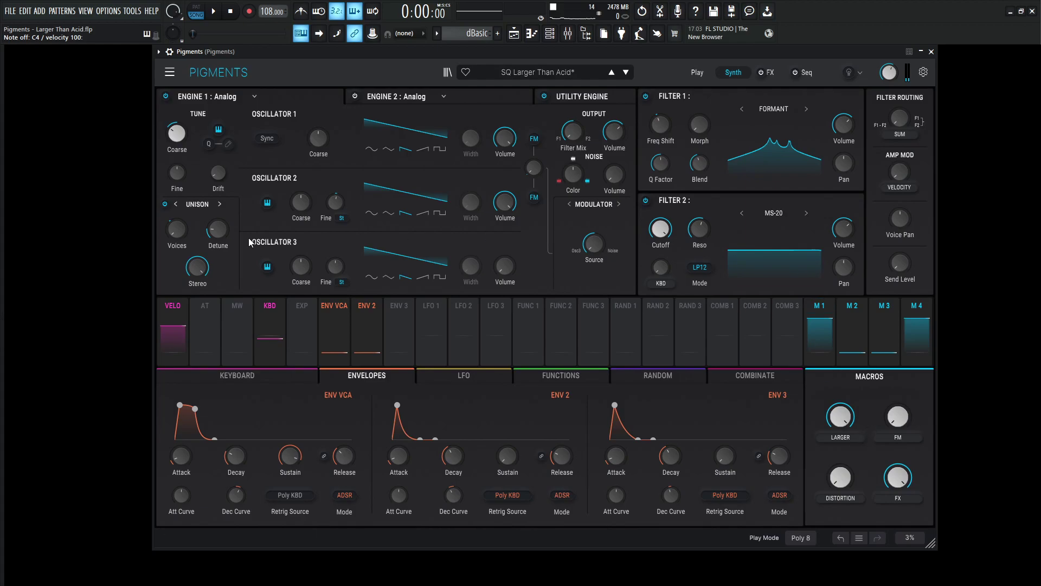
mouse_move(222, 231)
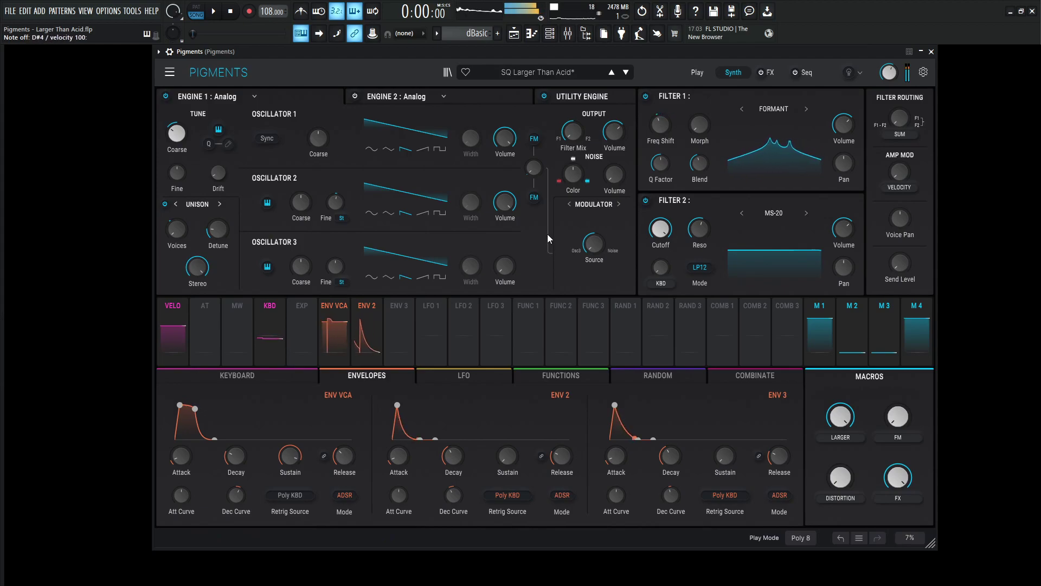
key(space)
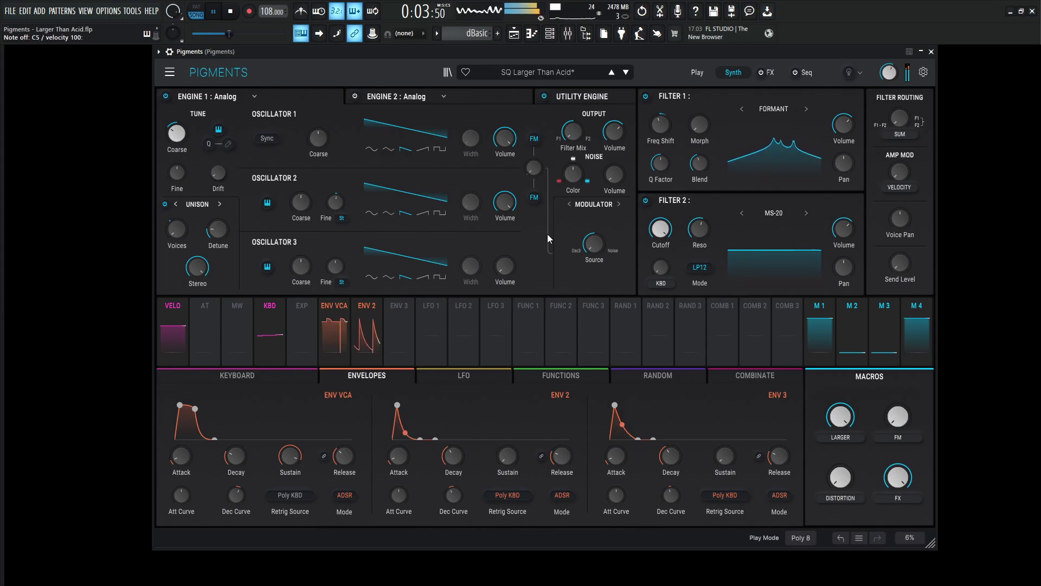
key(space)
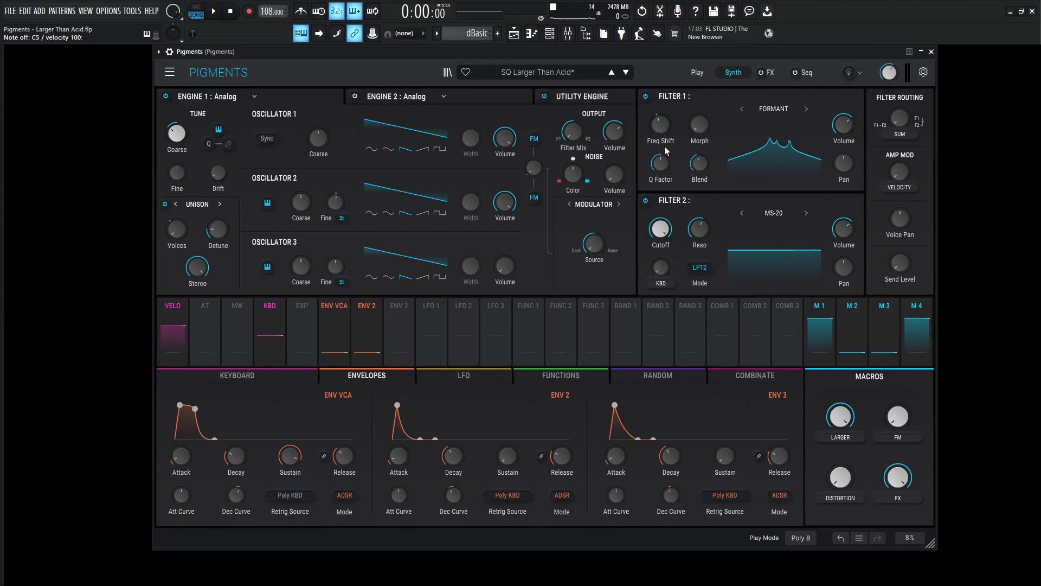
mouse_move(660, 127)
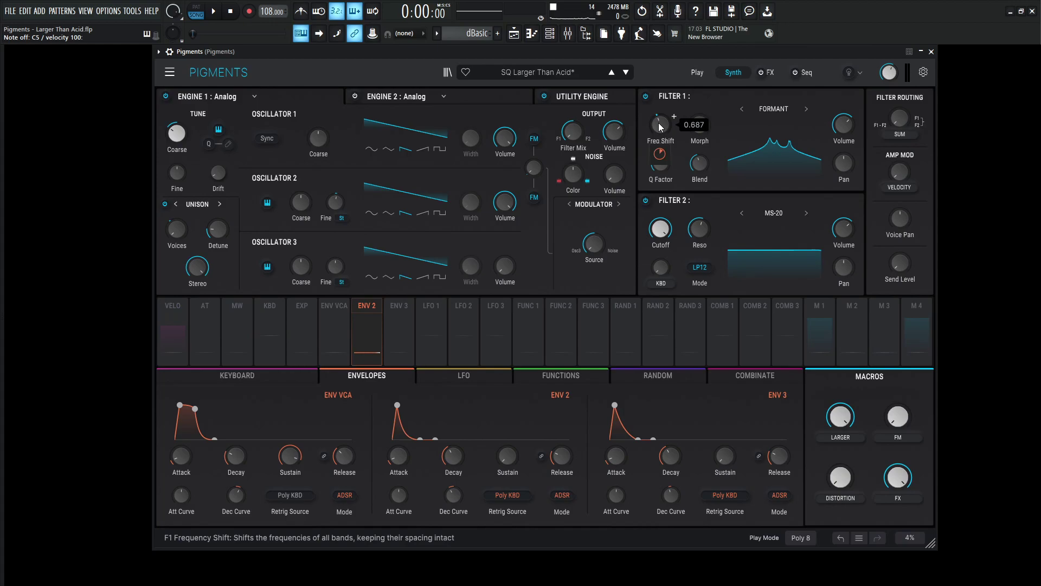
mouse_move(704, 129)
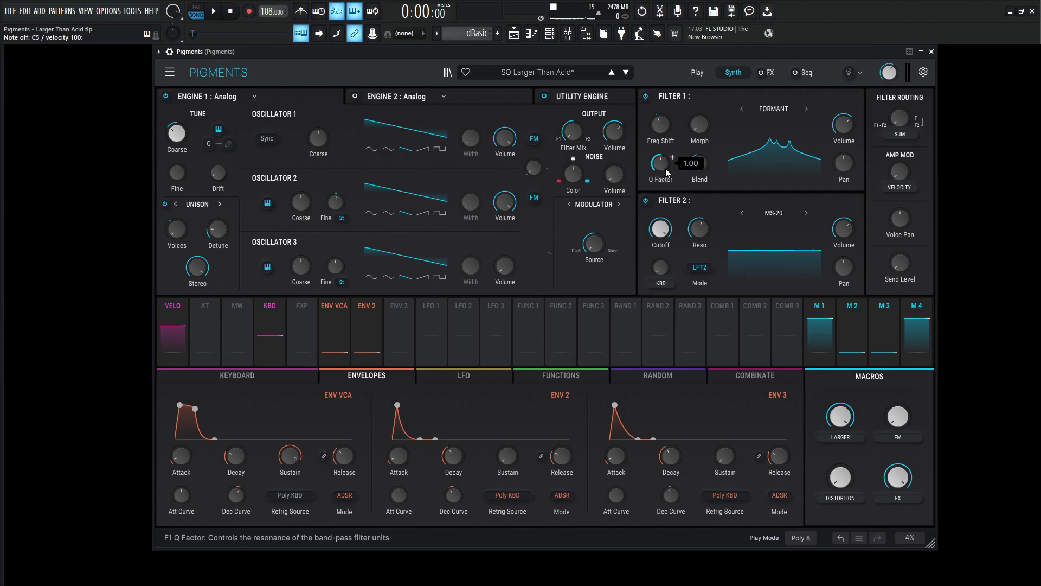
mouse_move(698, 170)
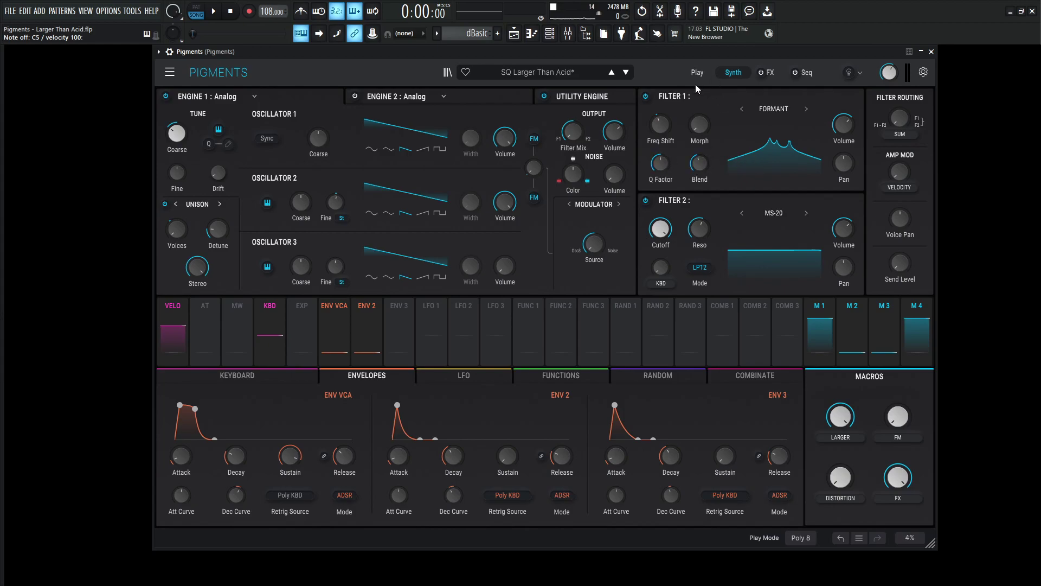
key(z)
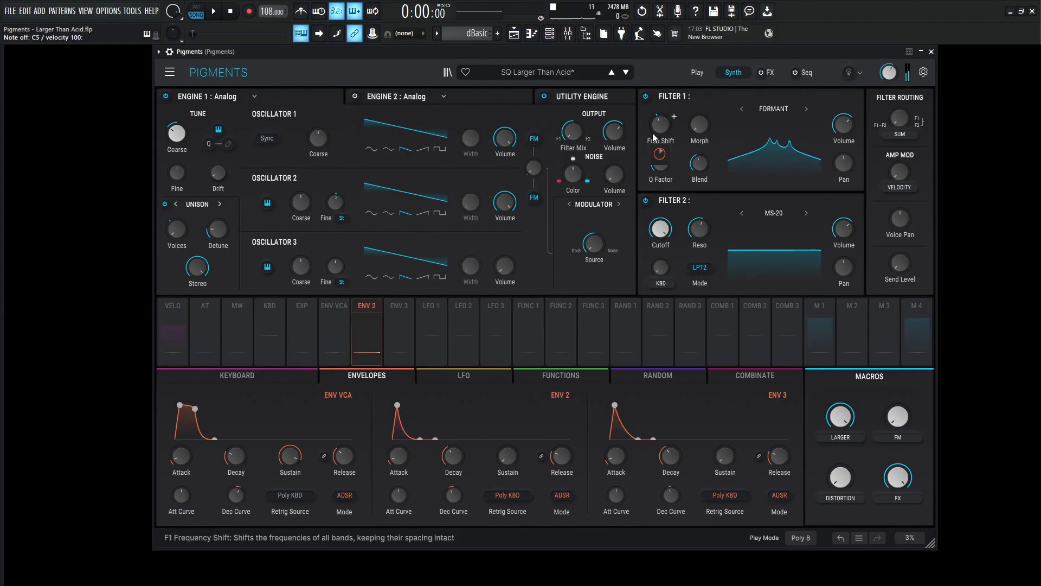
mouse_move(659, 153)
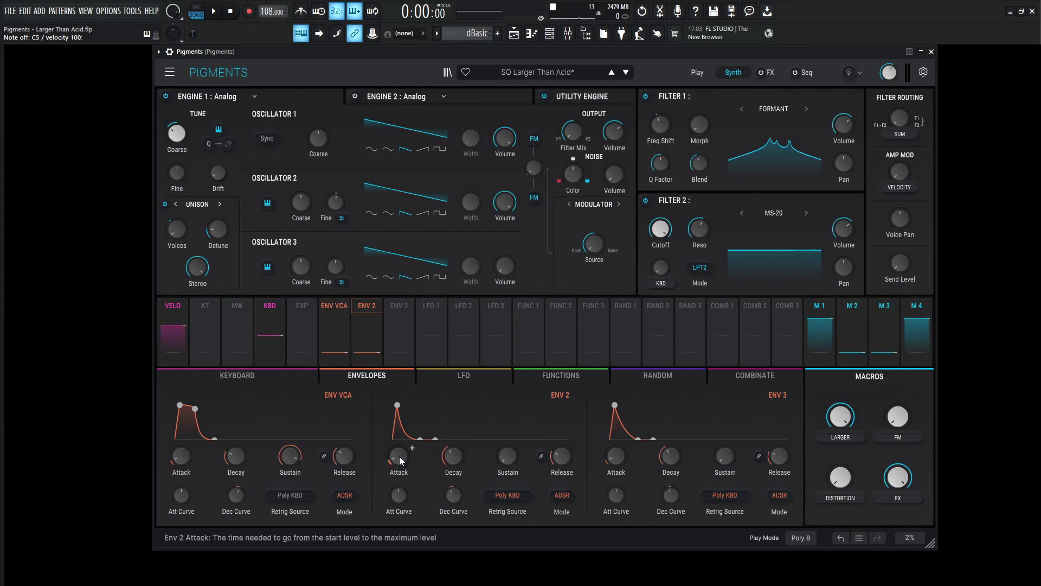
Lower the ENV 2 Decay knob from 461 ms to 16 ms
mouse_move(454, 462)
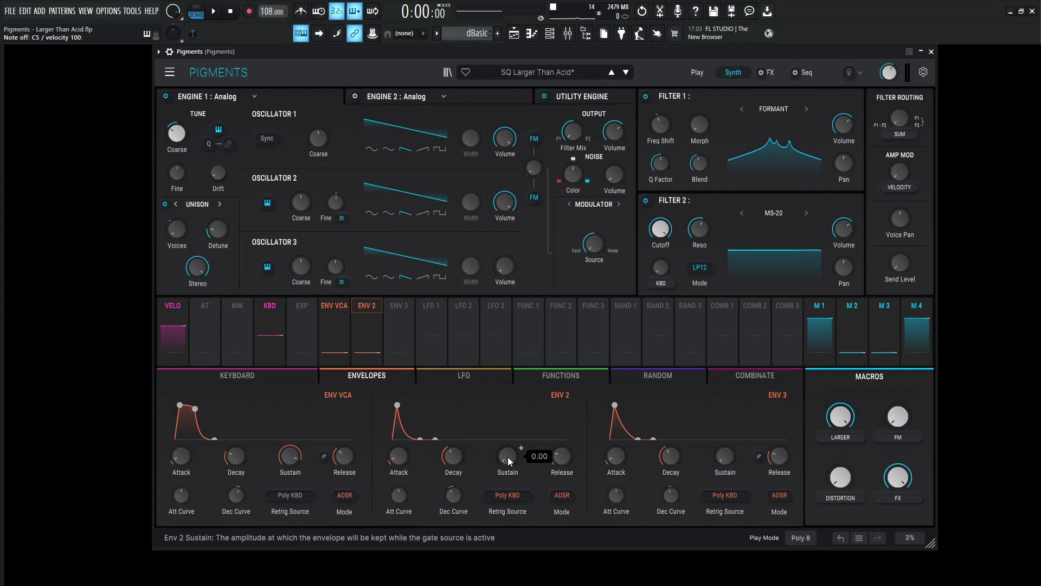
mouse_move(564, 458)
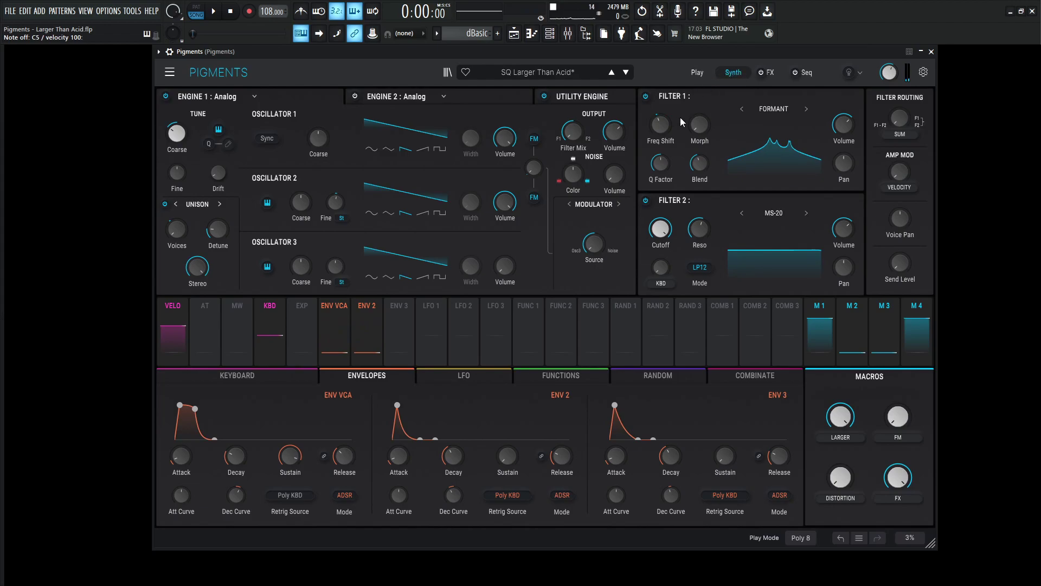
mouse_move(657, 155)
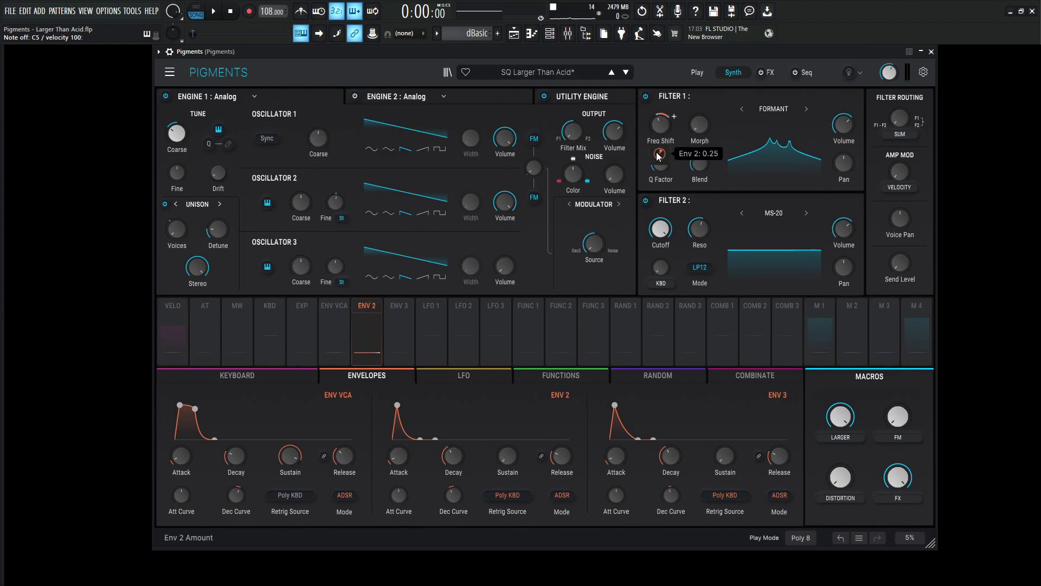
mouse_move(463, 472)
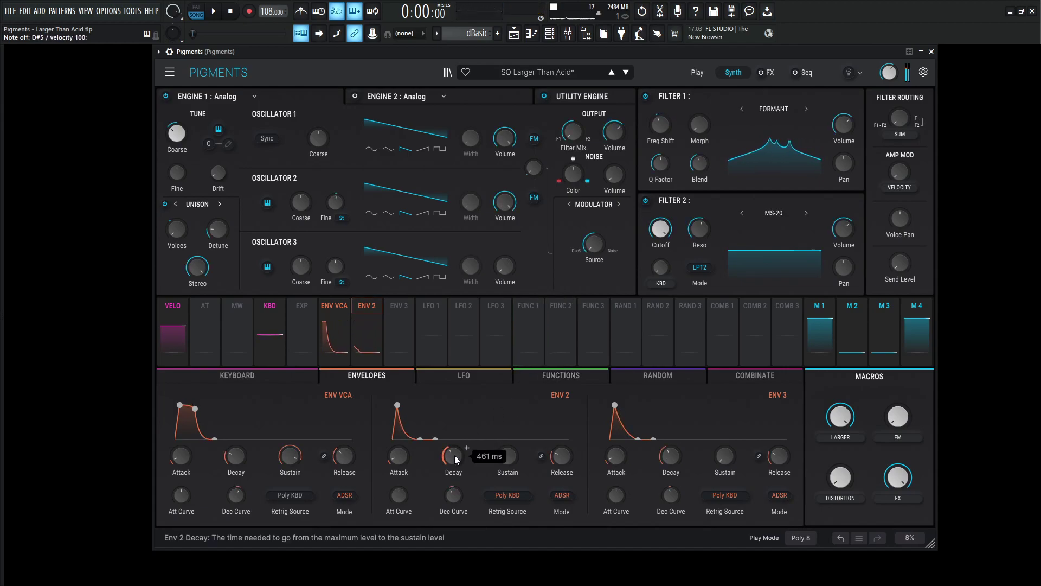
scroll(453, 460, down, 10)
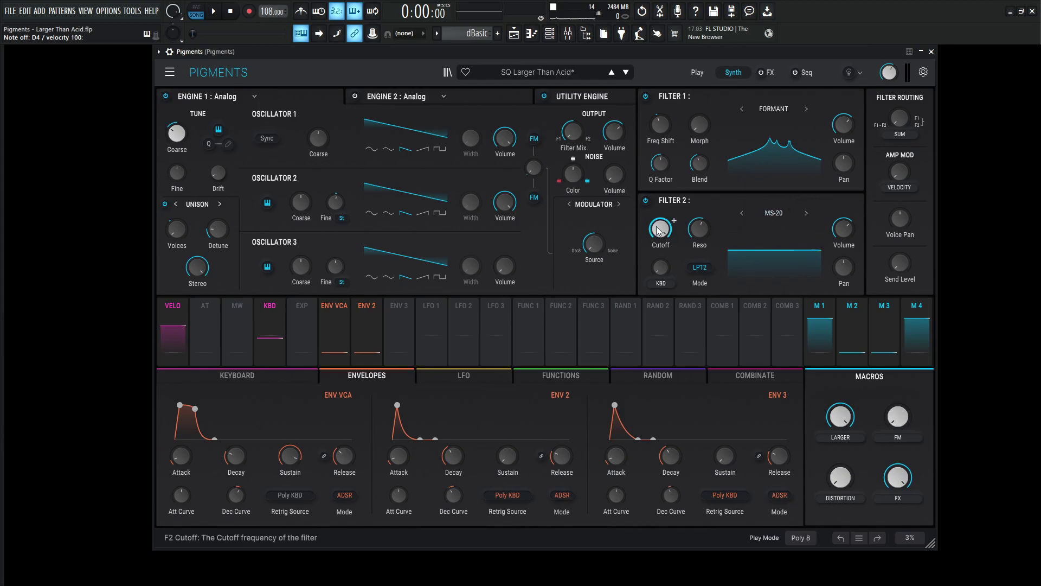
mouse_move(666, 232)
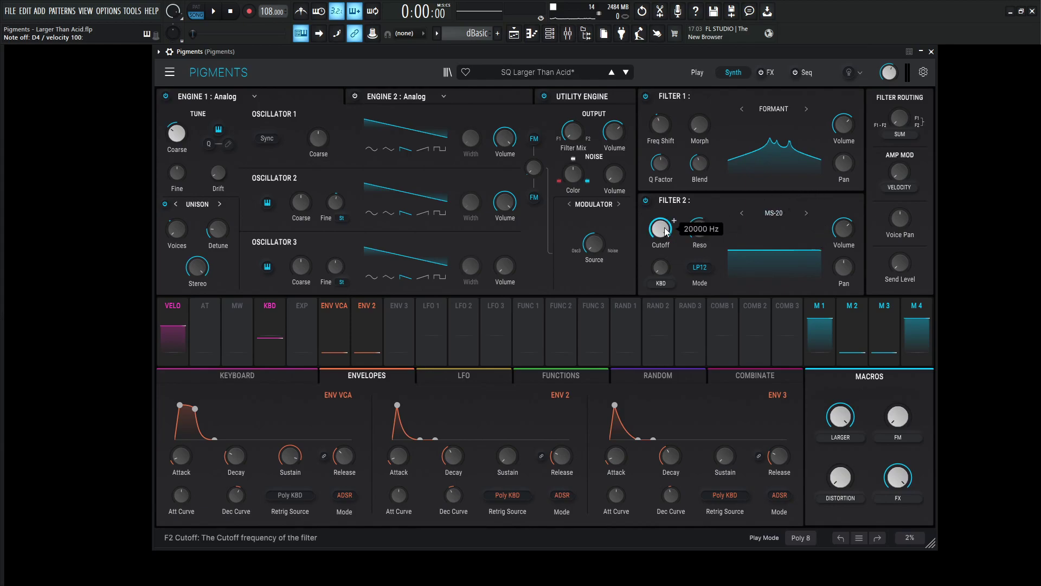
mouse_move(699, 234)
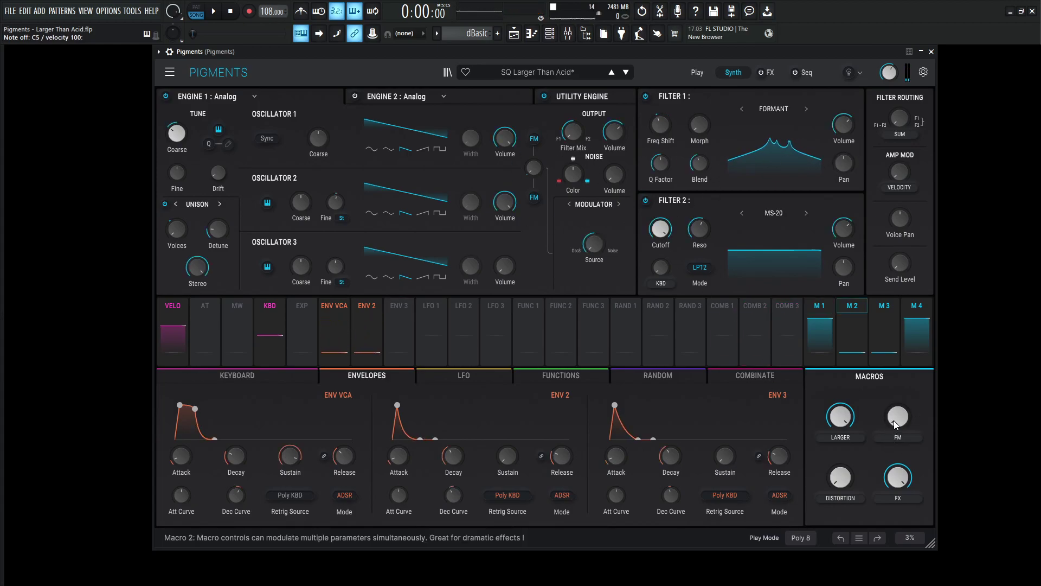
Sweep the FM macro up to 1.00, then settle it at about 0.17
mouse_move(895, 424)
mouse_down()
mouse_move(896, 382)
mouse_move(895, 424)
mouse_up()
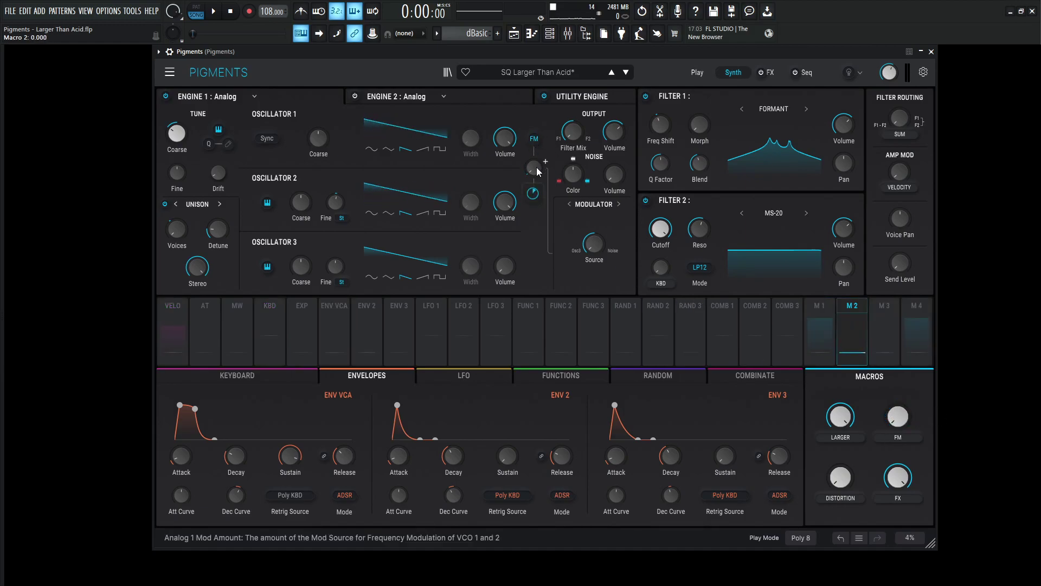
mouse_move(534, 196)
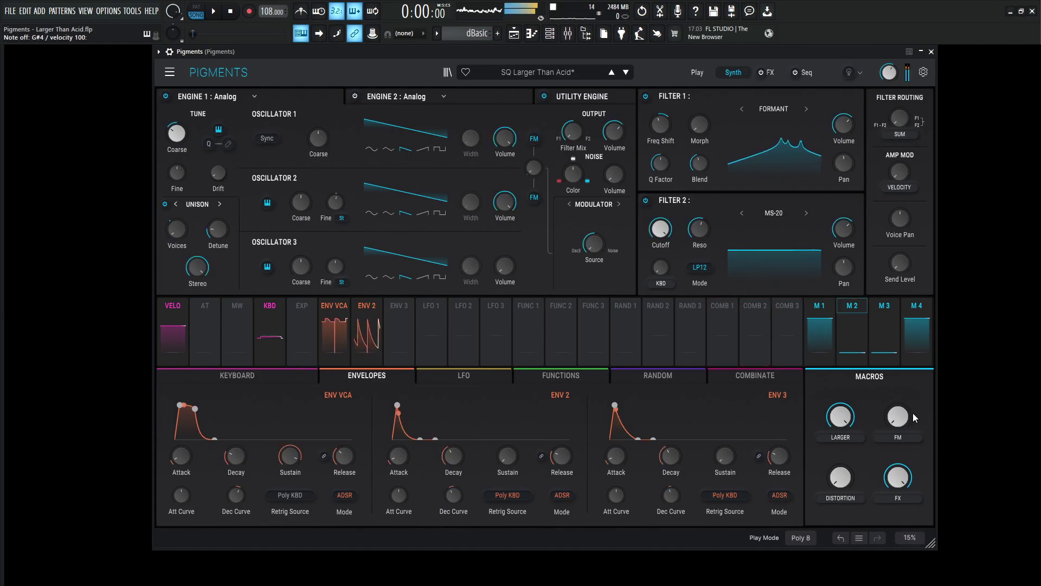
drag(897, 416, 879, 389)
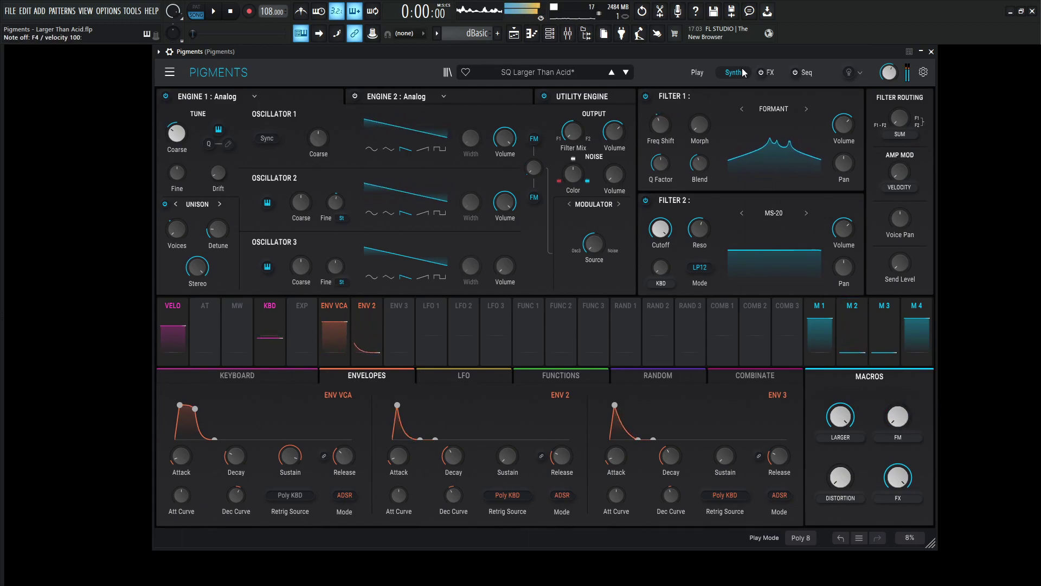
click(766, 73)
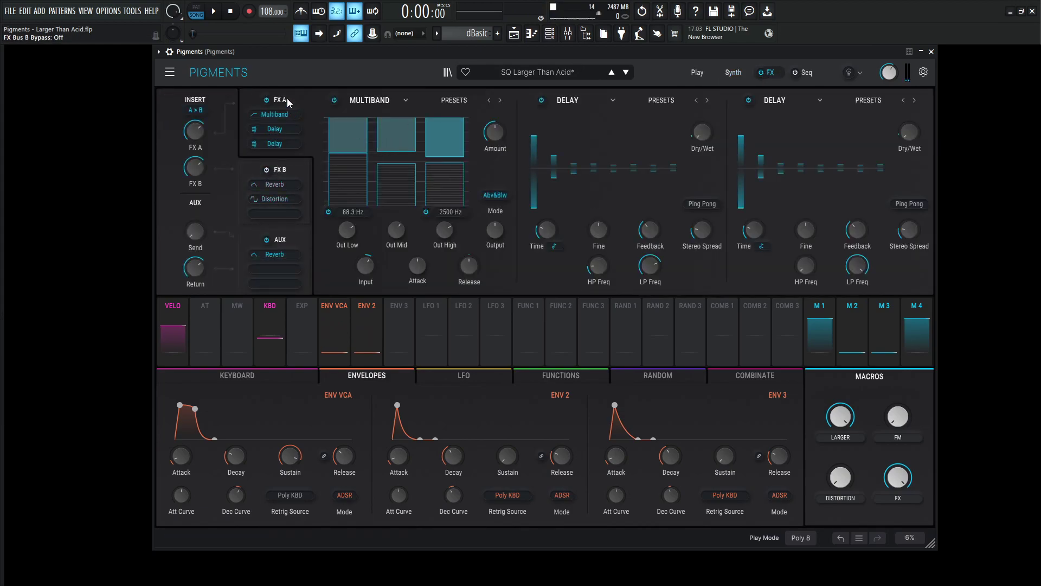
click(748, 100)
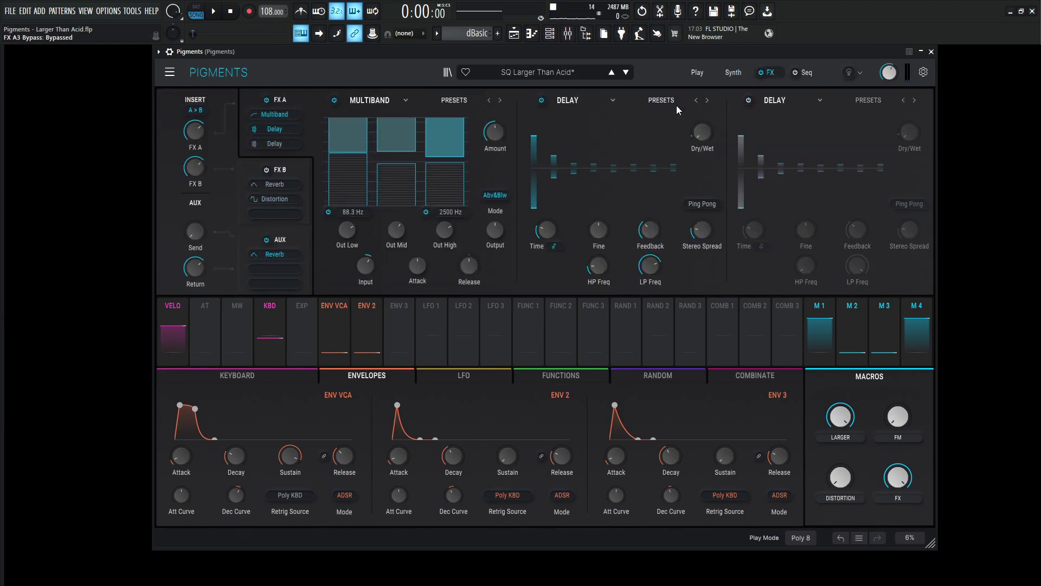
click(541, 100)
click(334, 99)
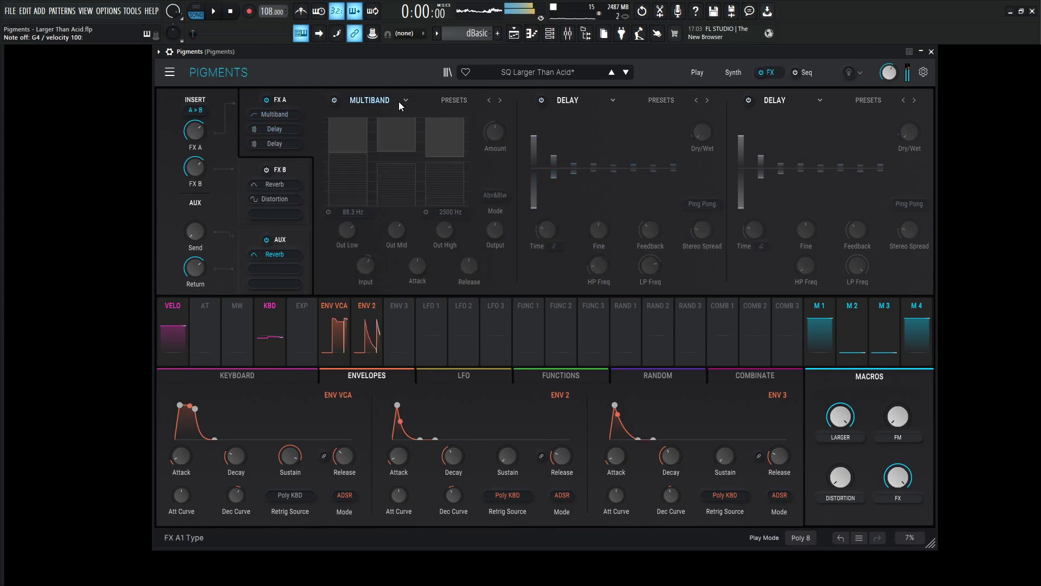
click(334, 101)
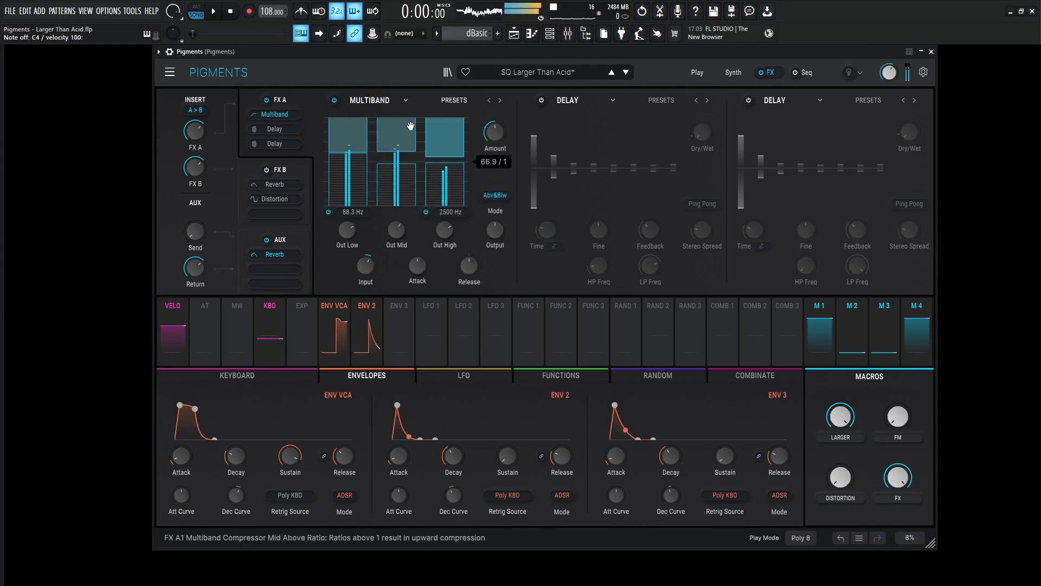
mouse_move(445, 164)
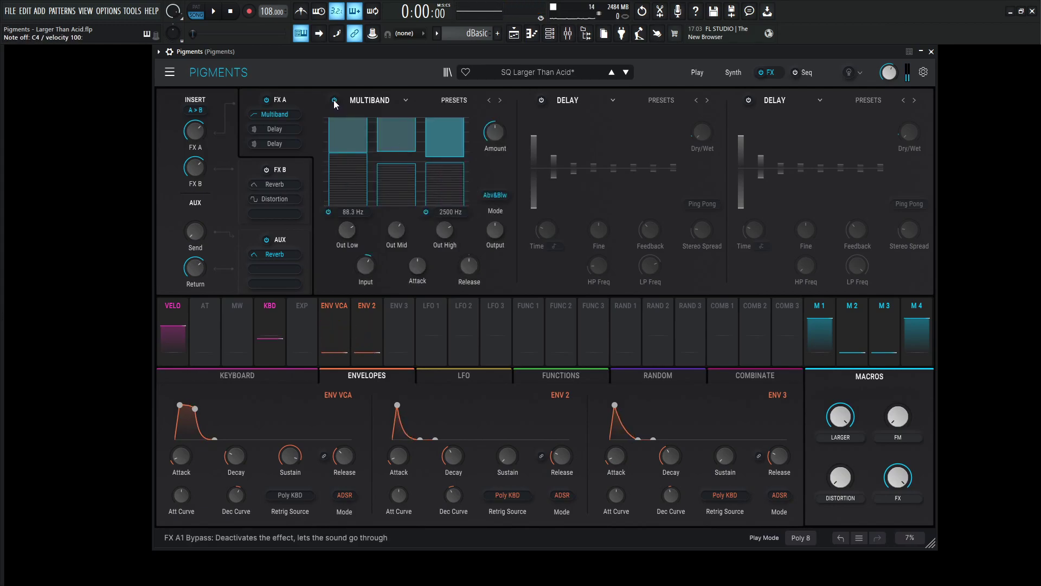
mouse_move(426, 123)
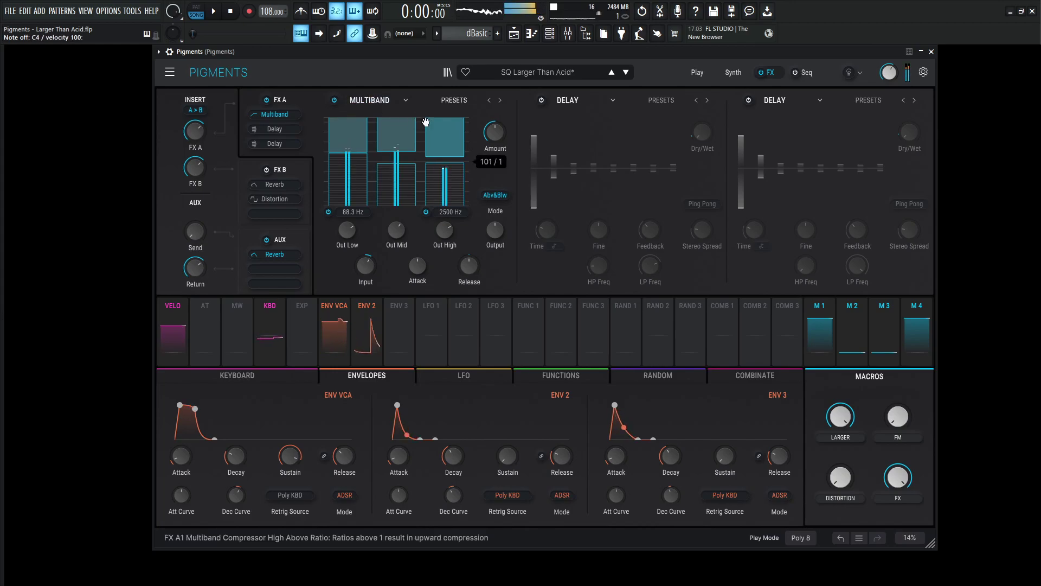
Enable the Delay effects in the second and third FX A slots
click(542, 101)
mouse_move(551, 234)
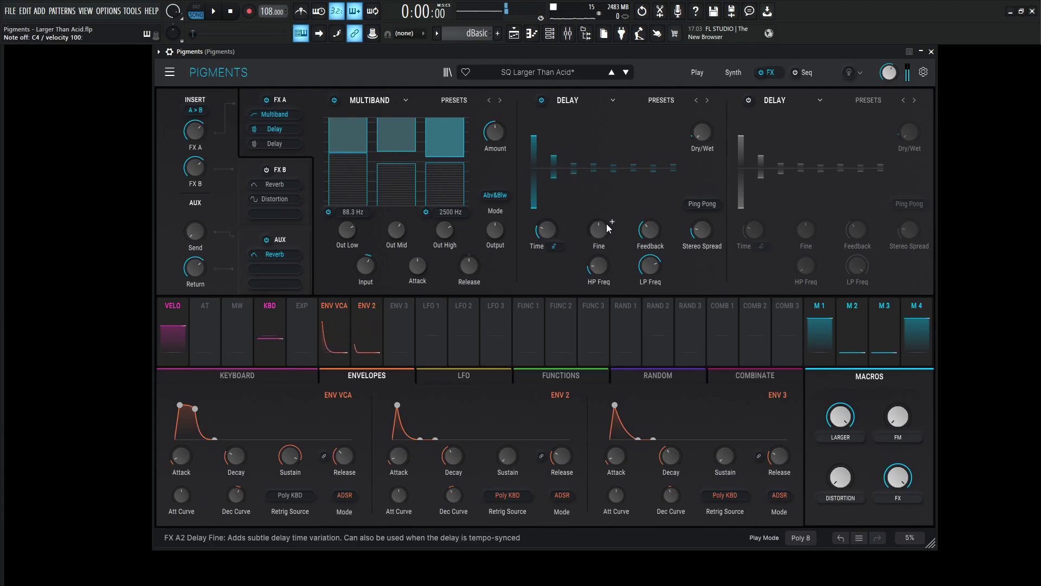
mouse_move(607, 227)
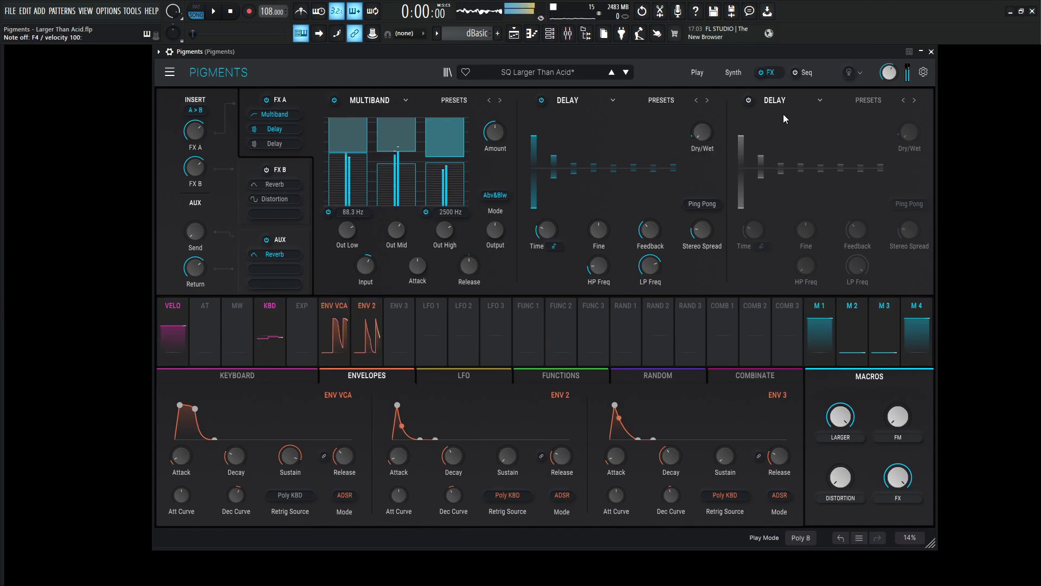
click(749, 100)
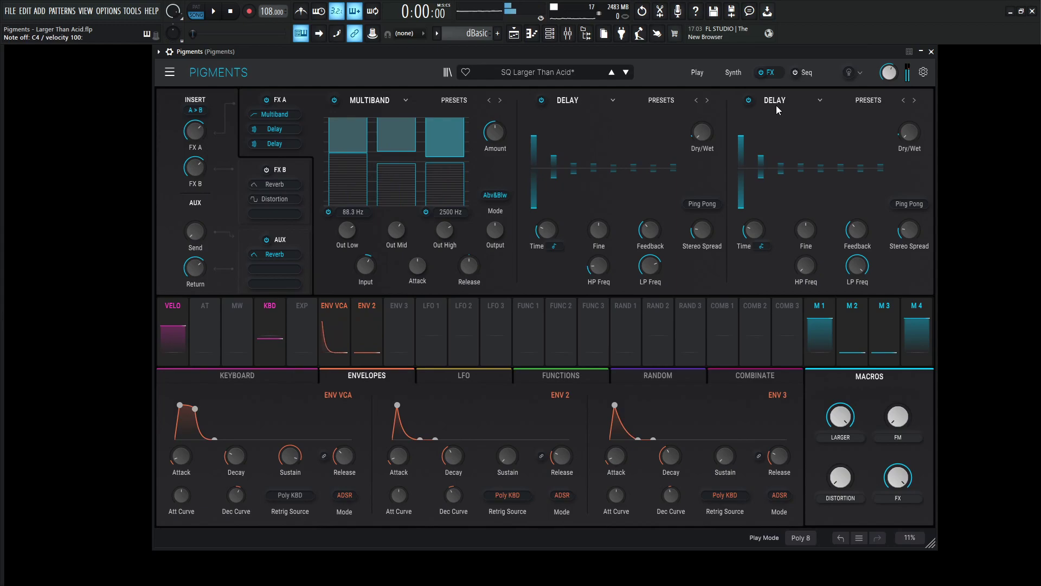
Show the FX B chain and bypass its Distortion, leaving the Reverb running
click(297, 167)
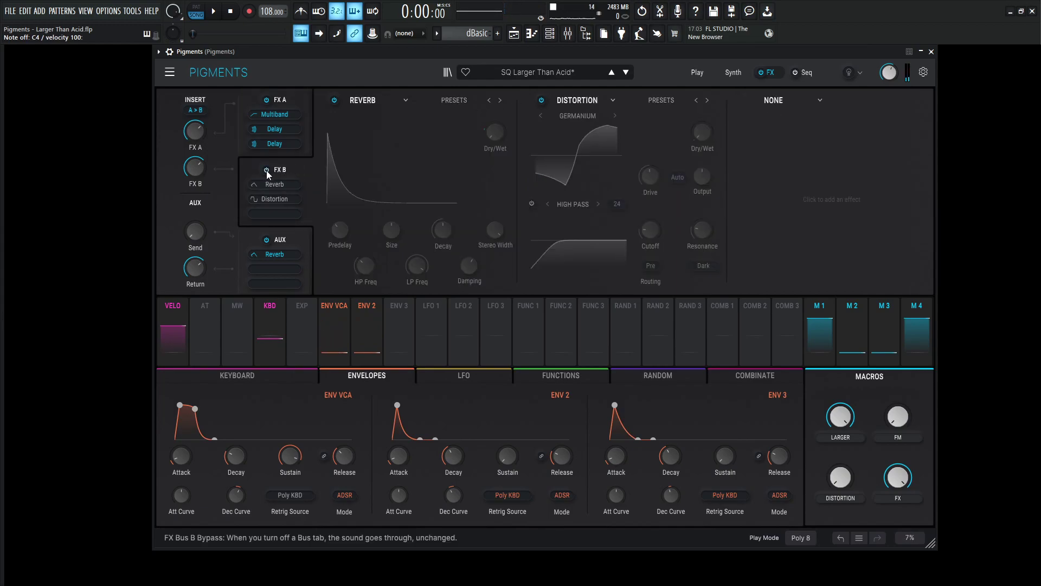
click(541, 100)
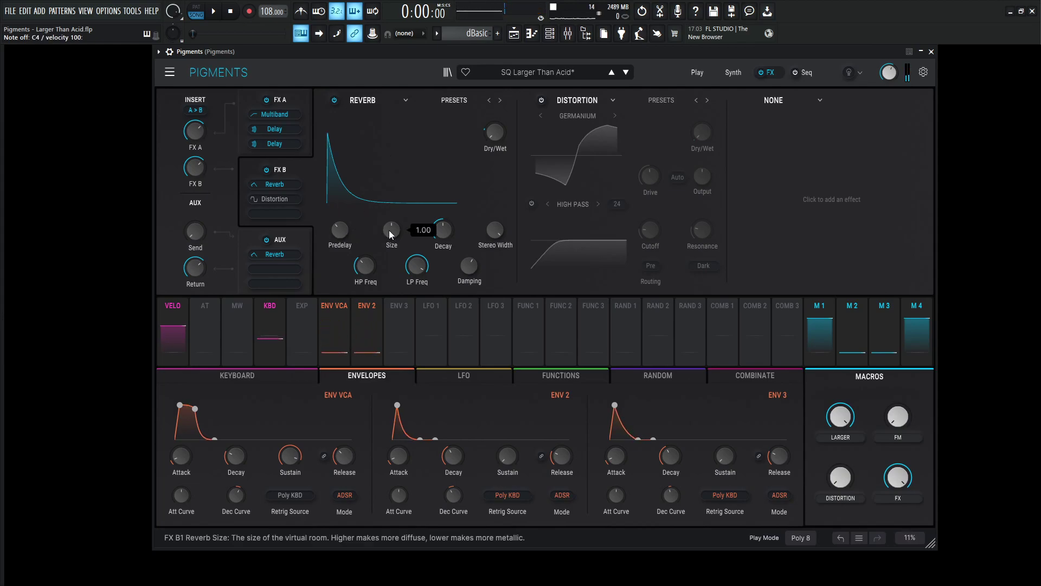
mouse_move(441, 230)
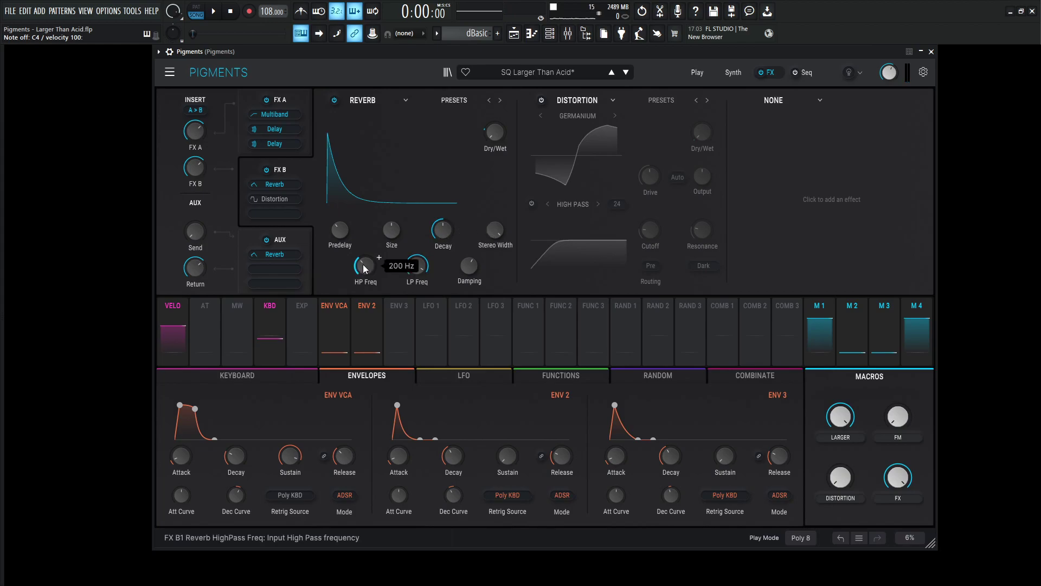
mouse_move(421, 271)
mouse_move(469, 273)
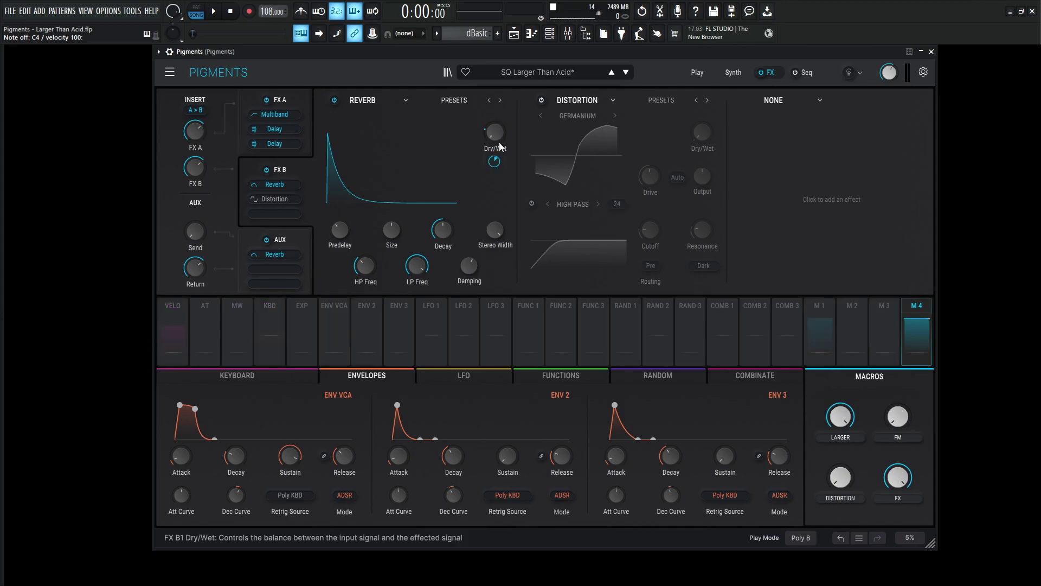
mouse_move(495, 166)
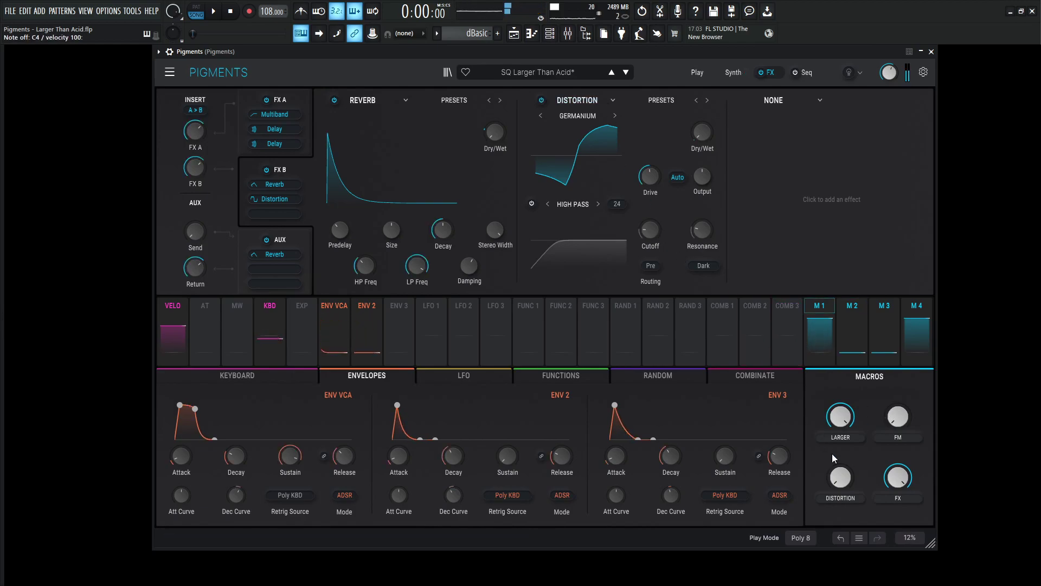
Push the Distortion macro to 1.00 and inspect the Distortion's Dry/Wet and Output knobs
drag(841, 481, 841, 434)
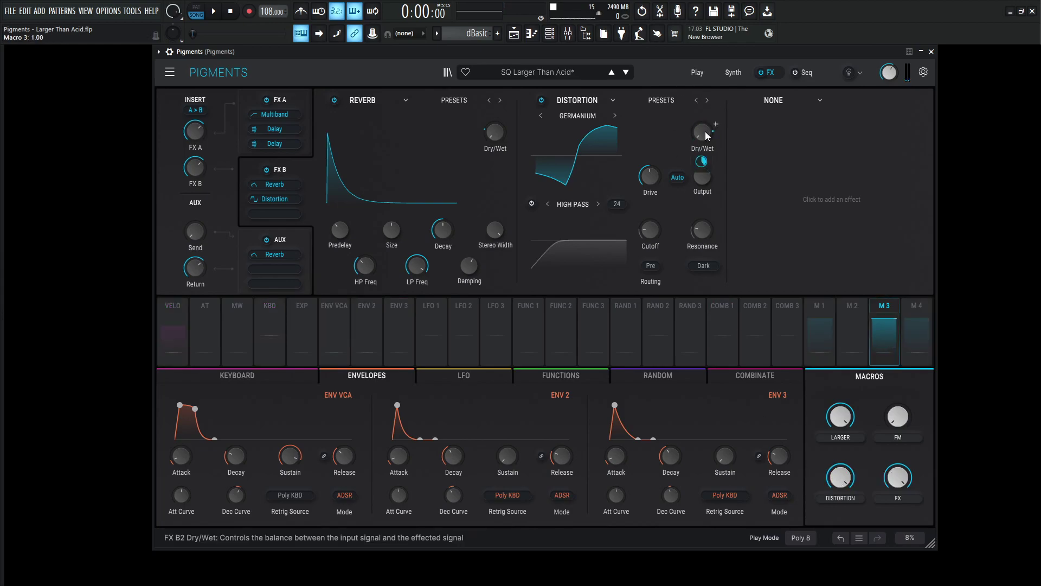
mouse_move(706, 160)
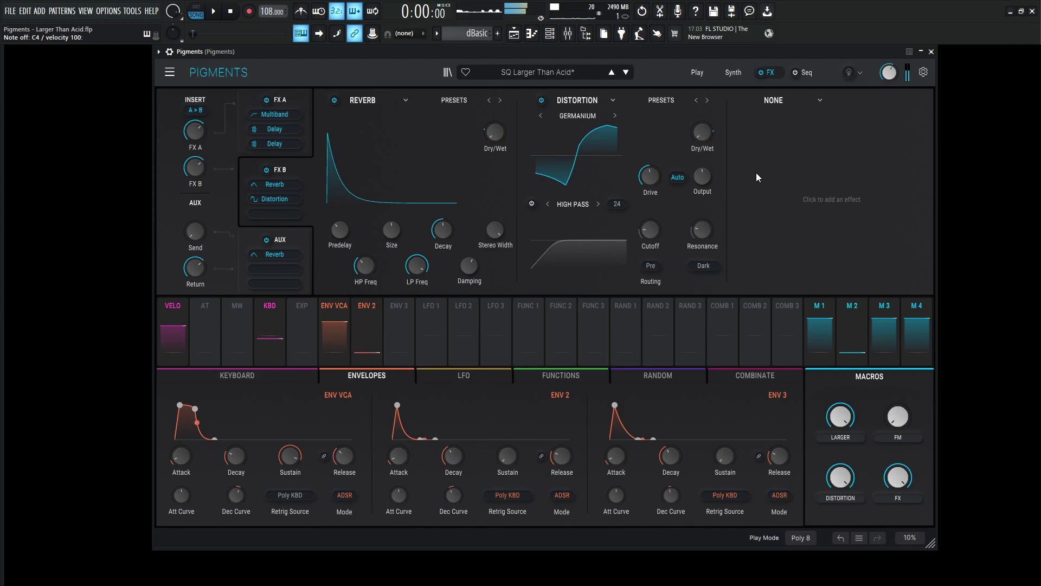
mouse_move(711, 182)
mouse_move(645, 184)
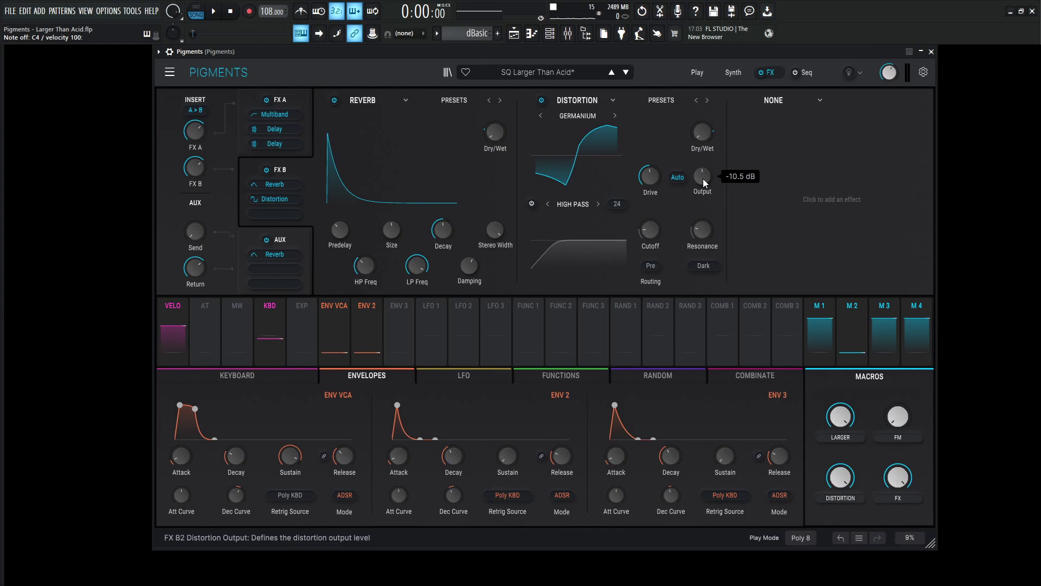
mouse_move(703, 139)
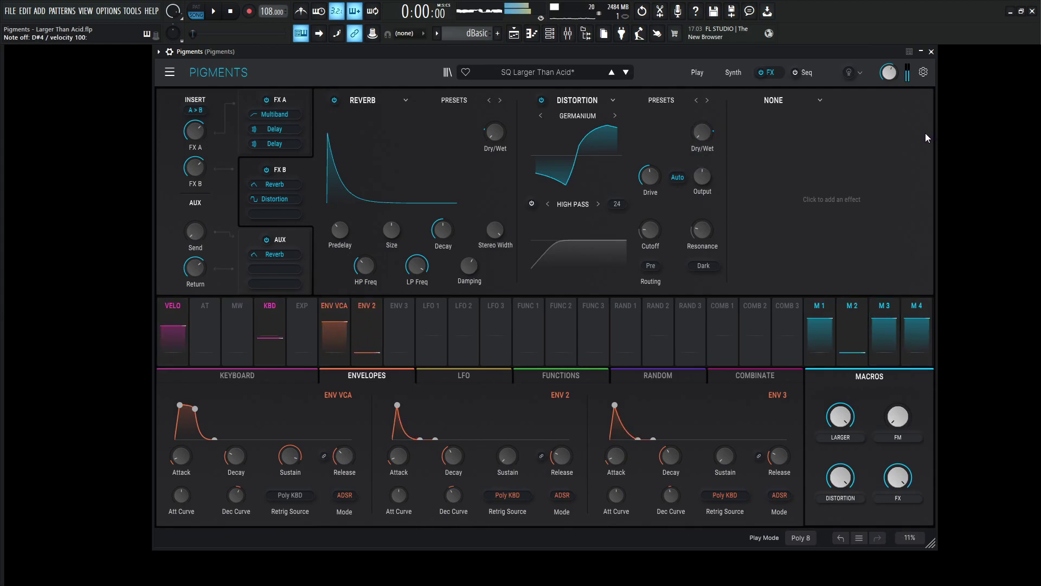
Return to the Synth page and raise the FM macro to 0.388
click(732, 73)
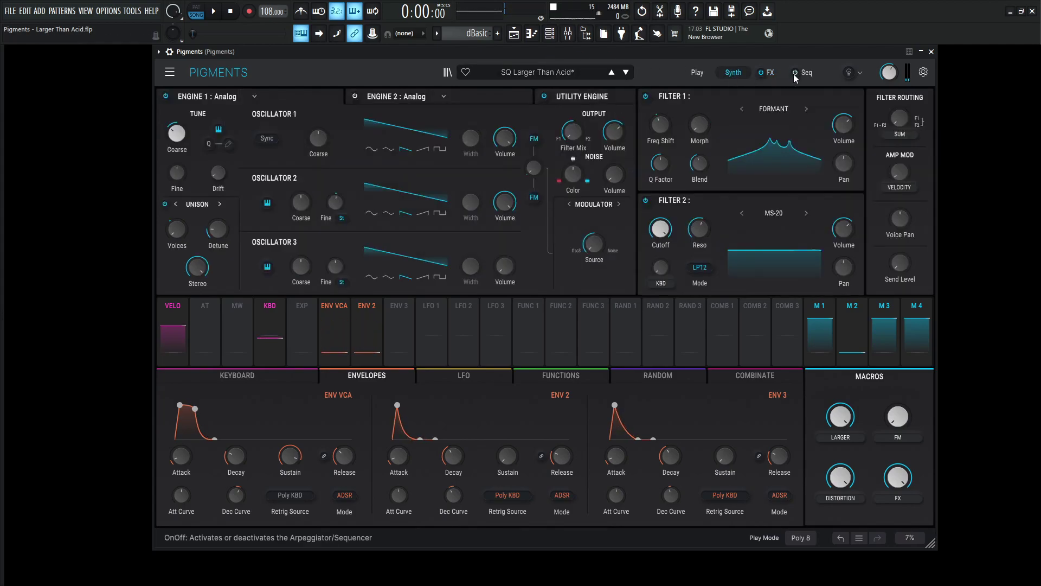
mouse_move(890, 76)
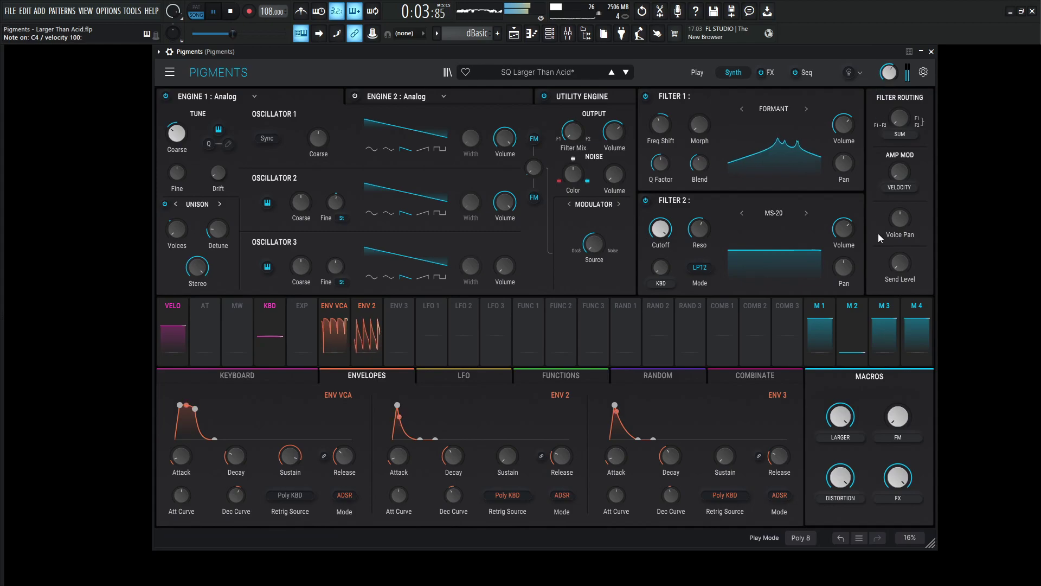
drag(897, 416, 898, 404)
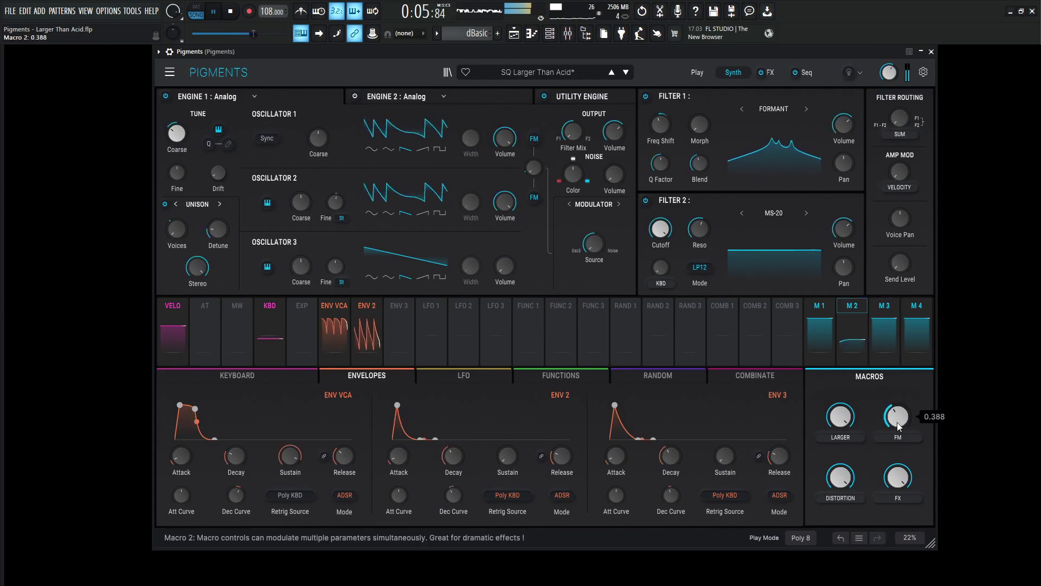
Reset the Distortion macro and bring it up to about 0.528
mouse_move(840, 477)
mouse_down()
mouse_move(840, 461)
mouse_move(840, 475)
mouse_up()
double_click(840, 477)
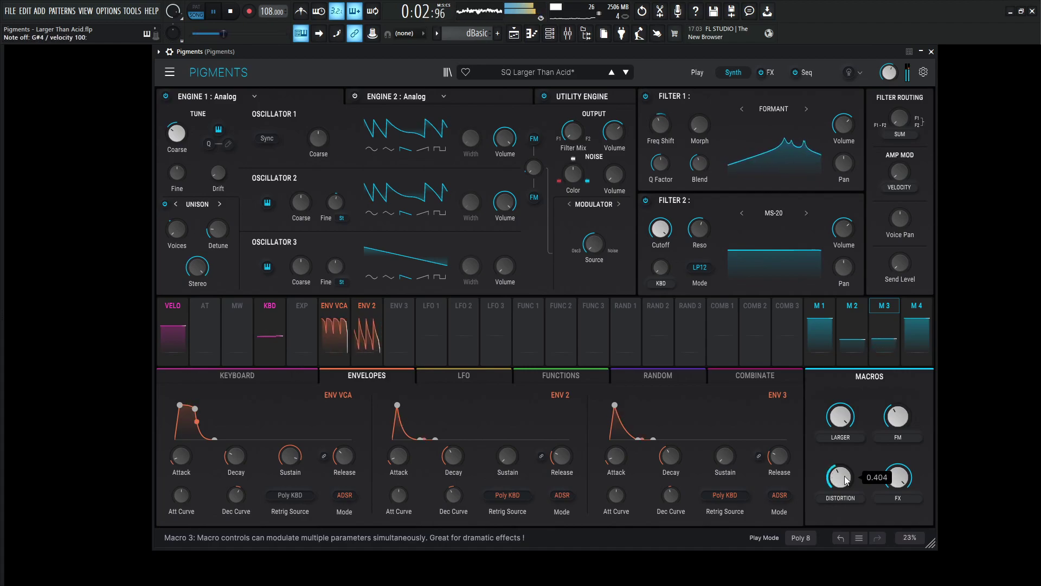
drag(851, 484, 851, 478)
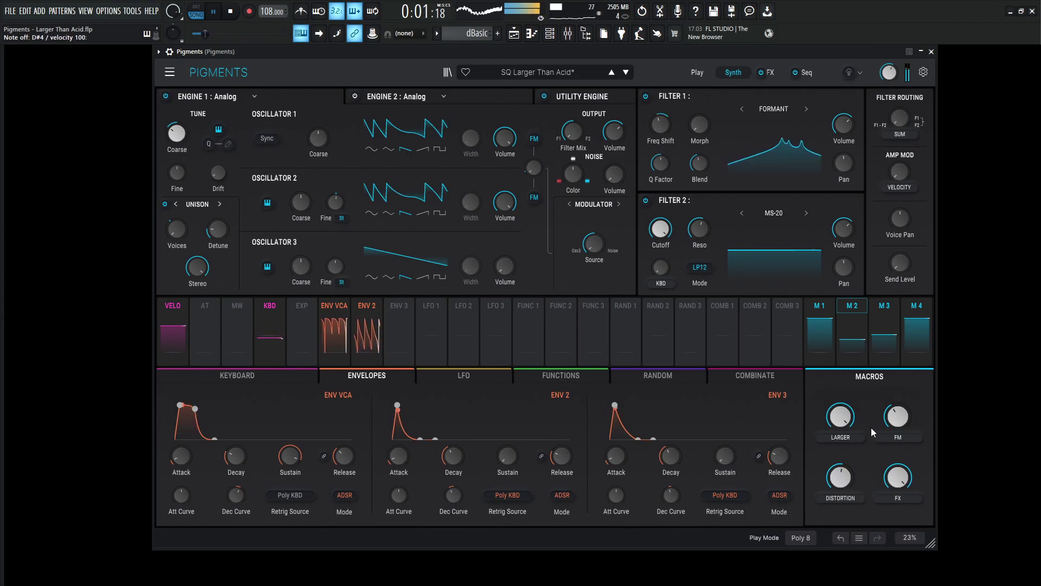
Lower the FM macro and the Distortion macro (to 0.108) near zero and stop playback
key(space)
drag(897, 416, 897, 431)
drag(840, 477, 840, 488)
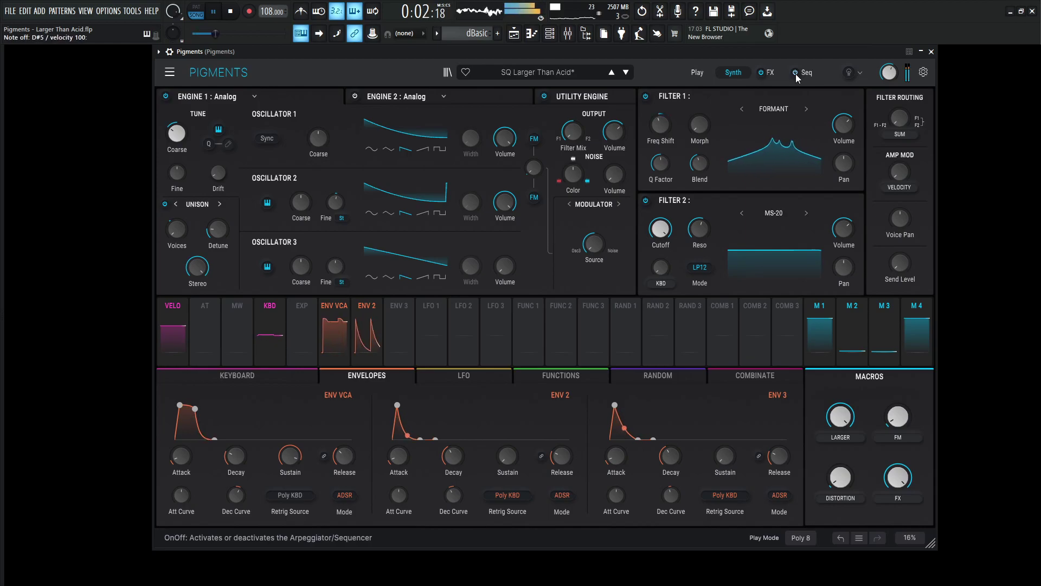
key(space)
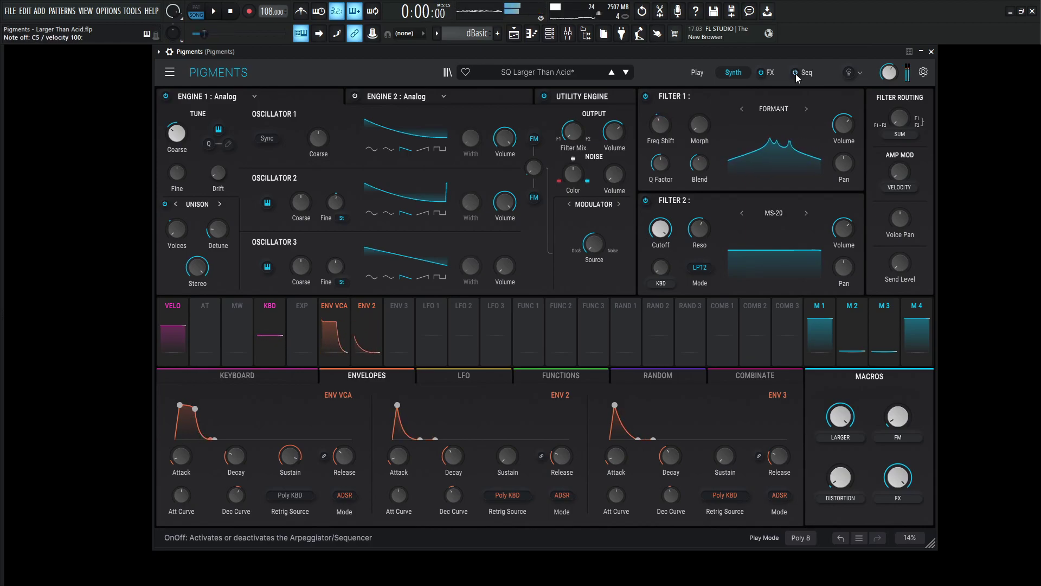